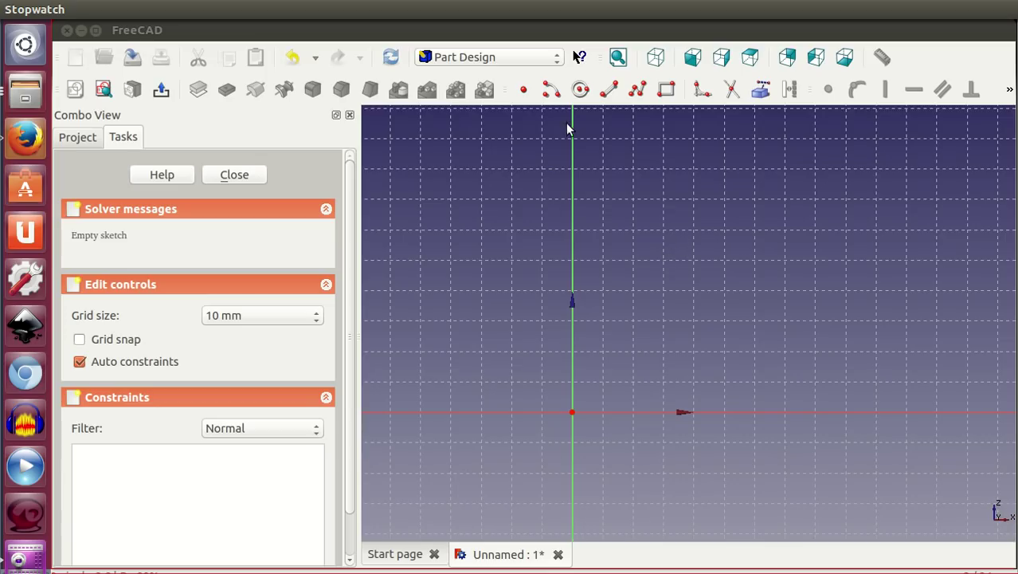
Draw a centre-and-endpoints arc as a half-circle above the horizontal axis, right of the vertical axis
click(552, 92)
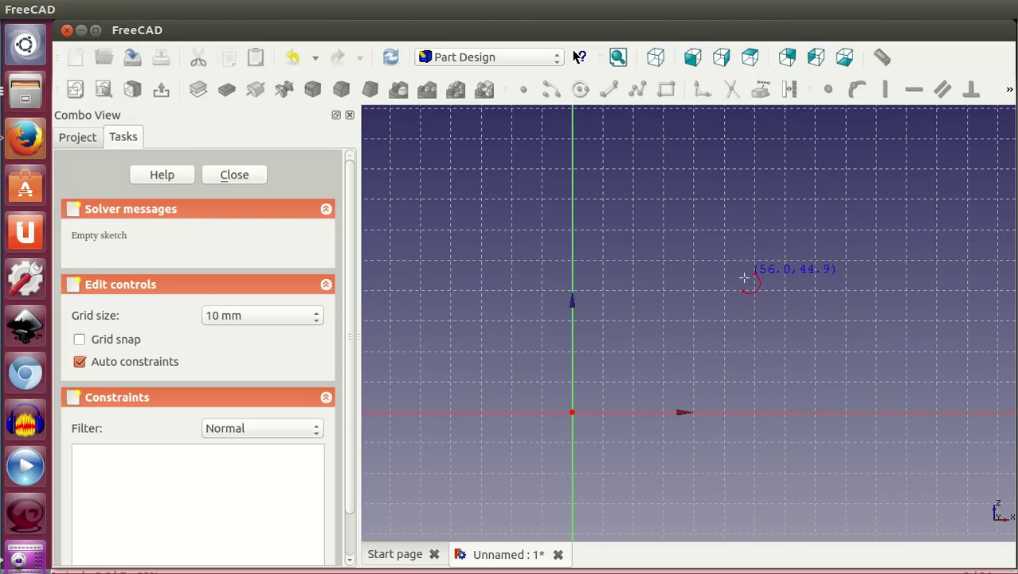
click(745, 279)
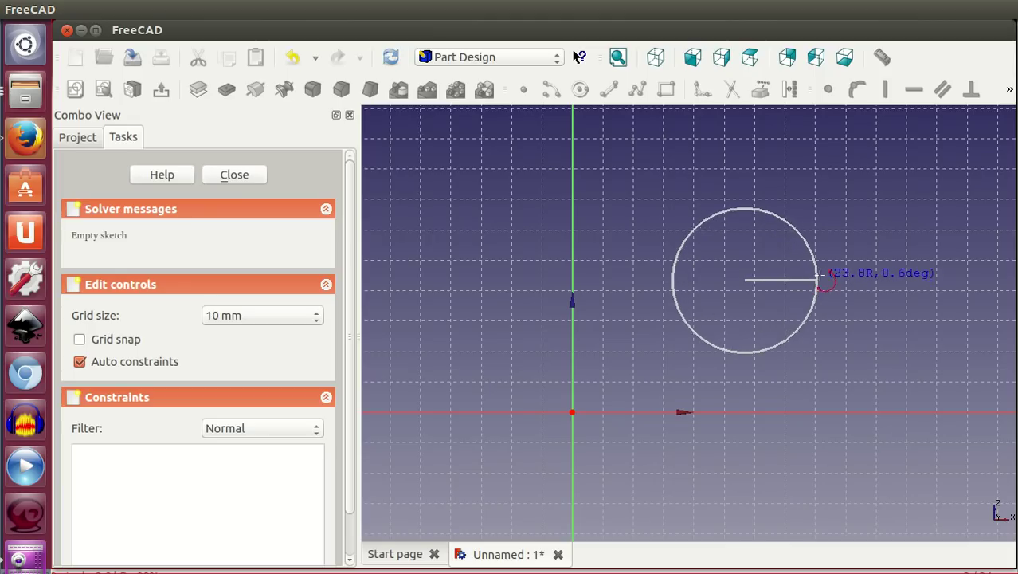
click(825, 270)
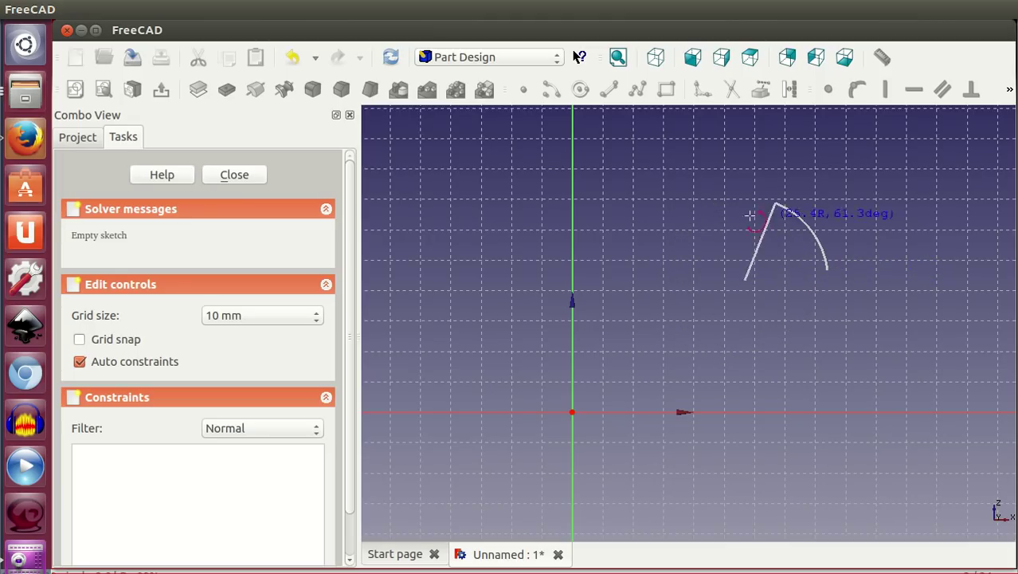
click(669, 253)
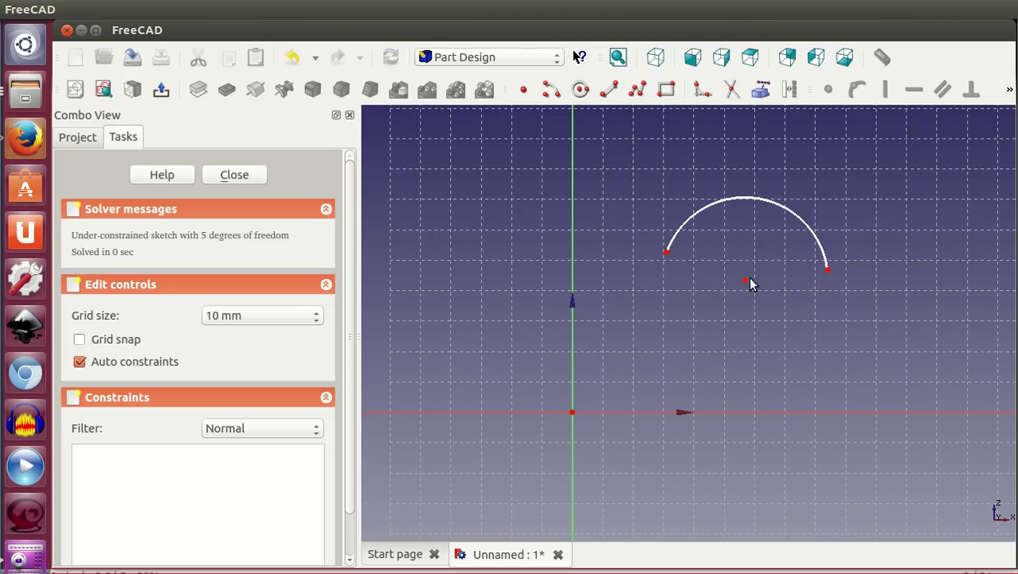
Nudge the arc right and up, checking it against the T21-abrazadera-1.png reference image
drag(747, 285, 771, 281)
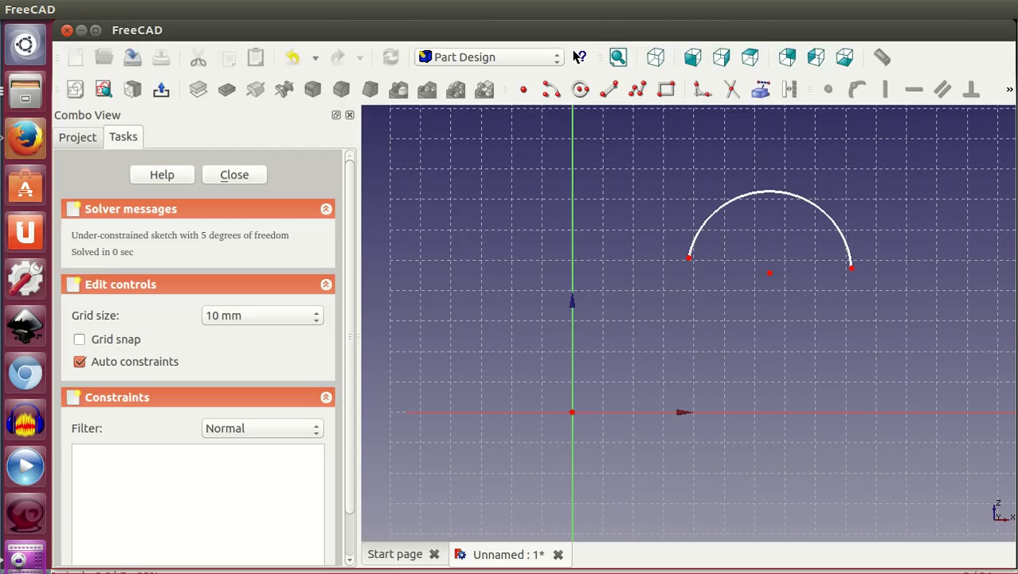
drag(1011, 49, 596, 49)
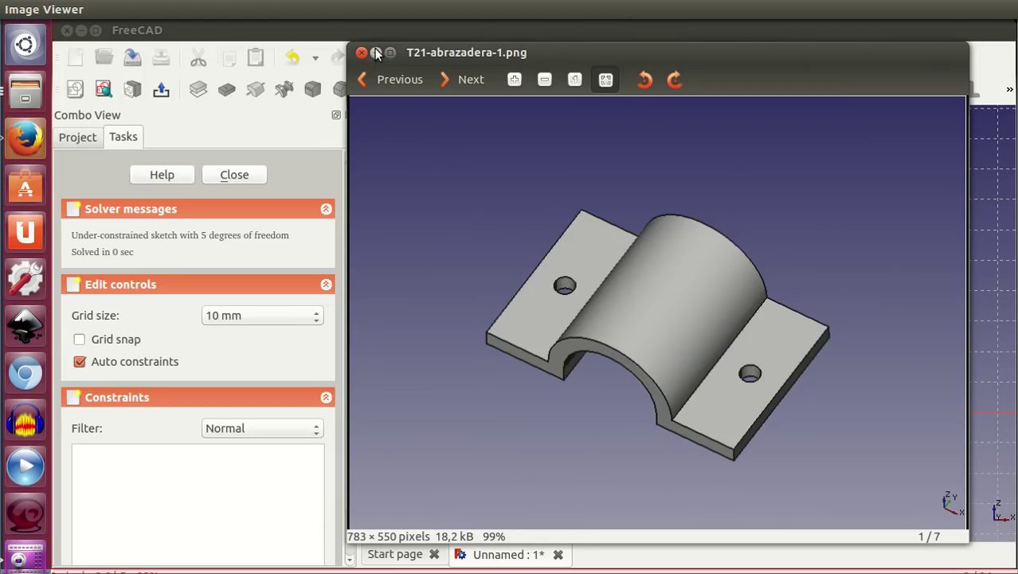
drag(479, 51, 995, 51)
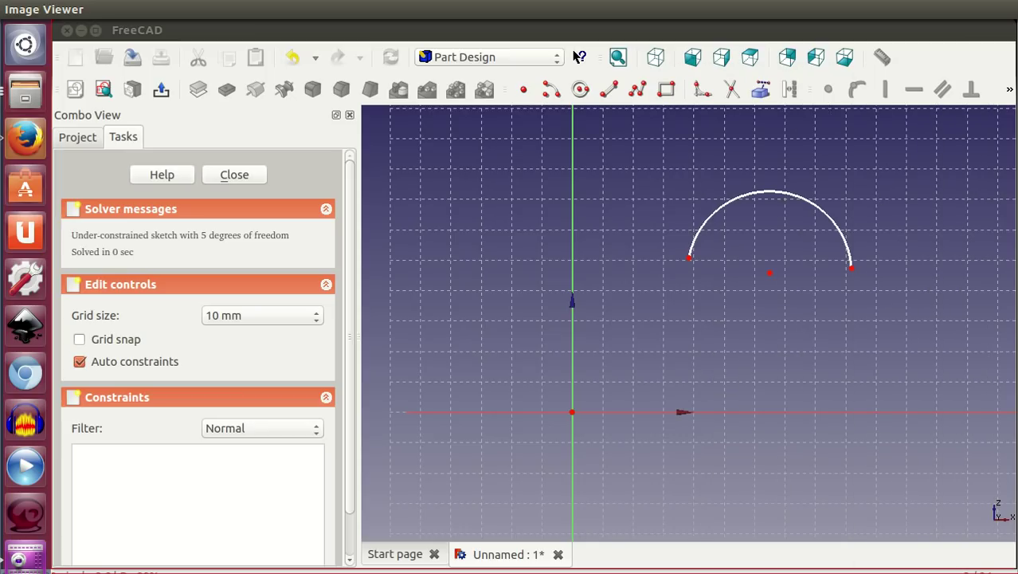
Draw two short horizontal flange lines, one beside each end of the arc
click(610, 90)
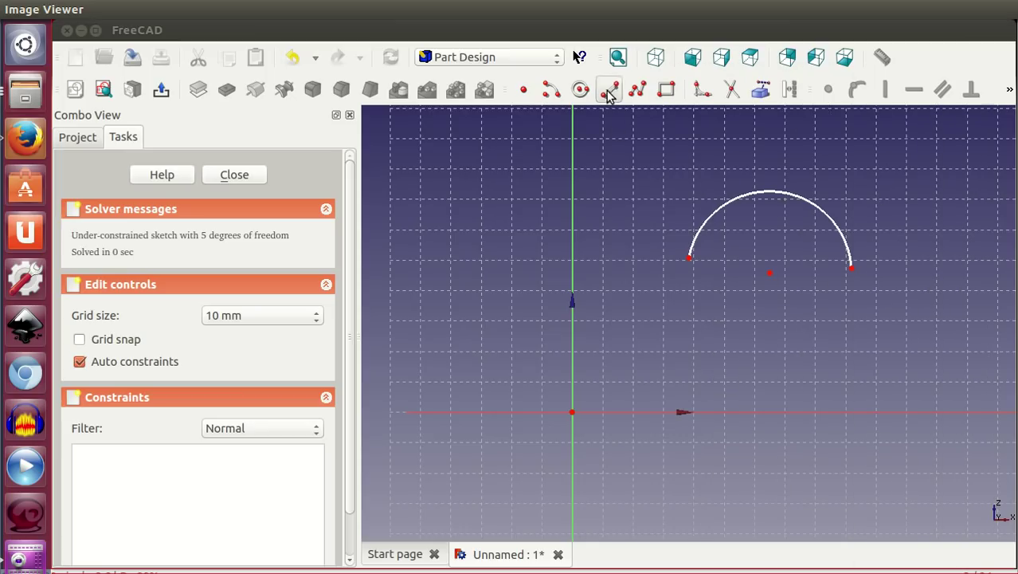
click(854, 284)
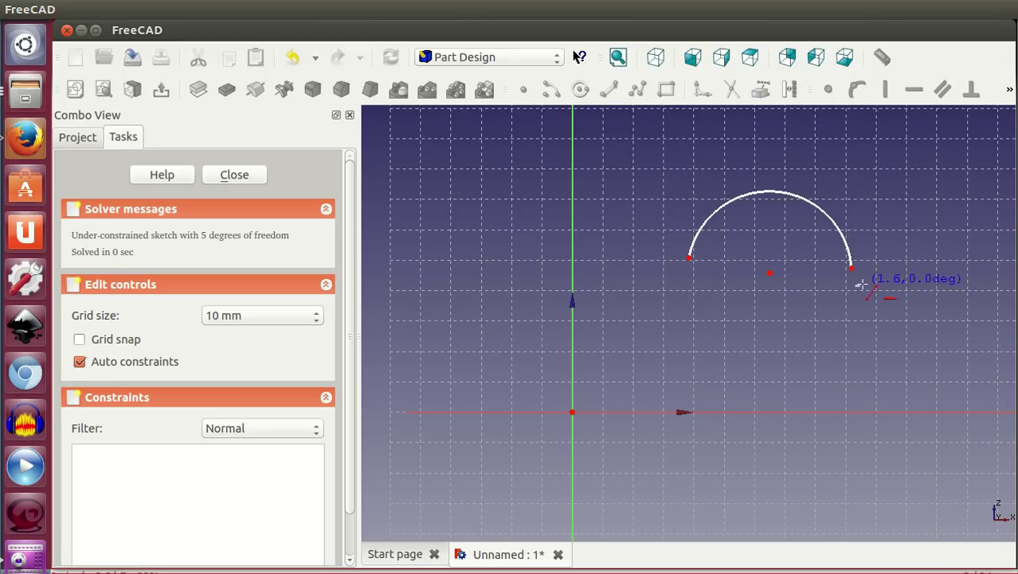
click(907, 285)
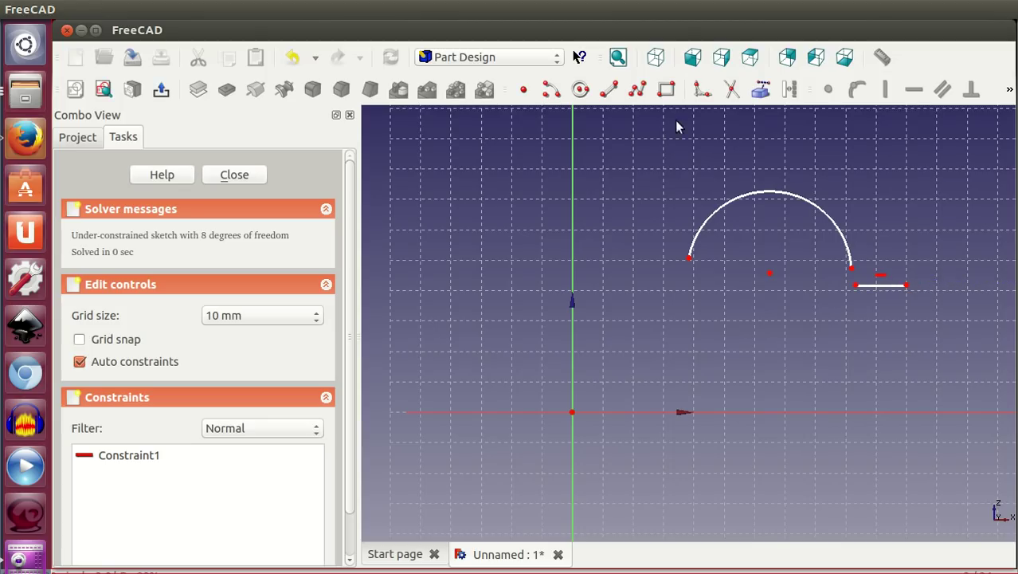
click(611, 90)
click(690, 284)
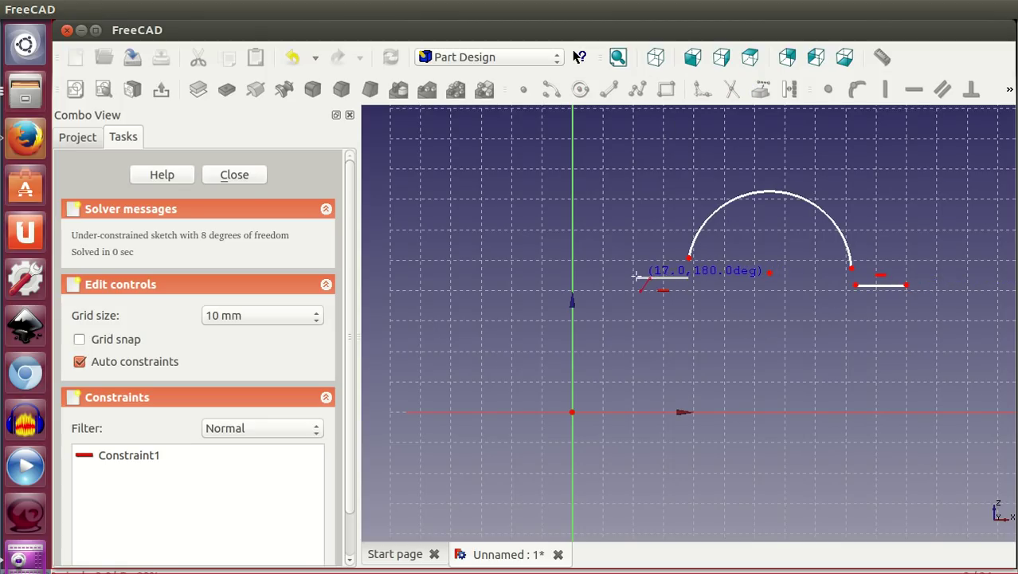
click(638, 284)
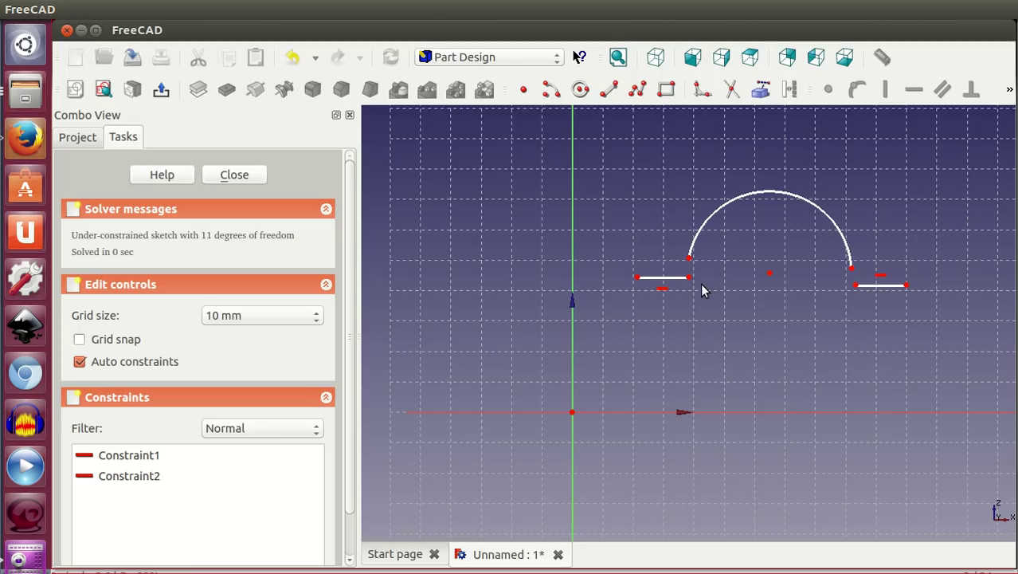
Make each flange line coincident with its arc endpoint, then enlarge the arc
drag(702, 291, 681, 252)
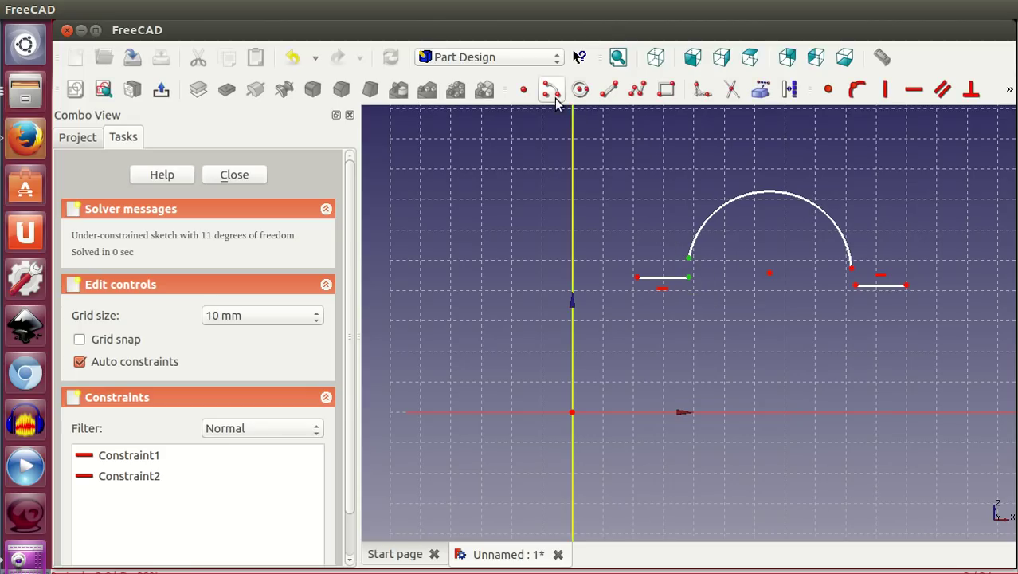
click(829, 90)
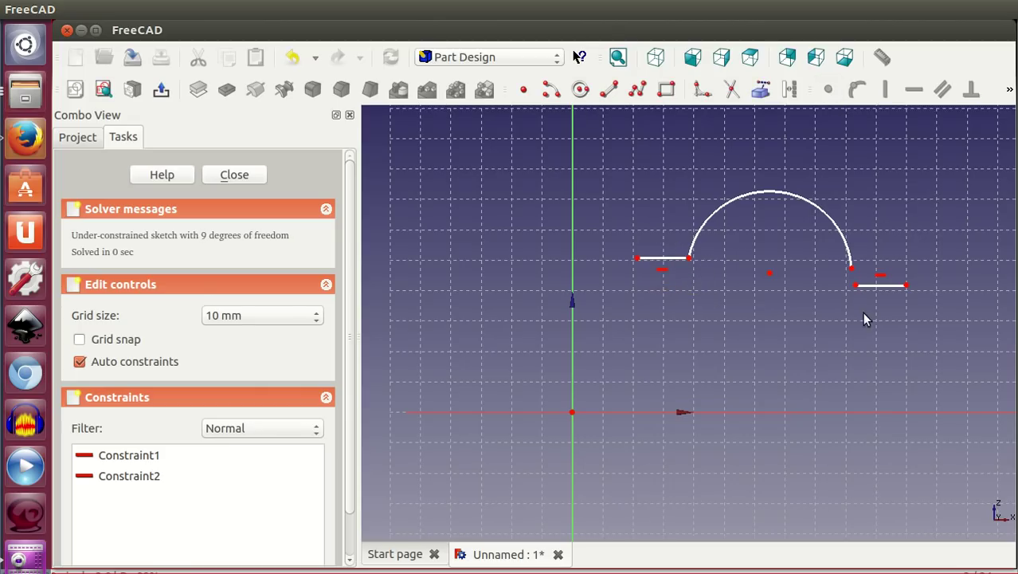
drag(836, 288, 860, 251)
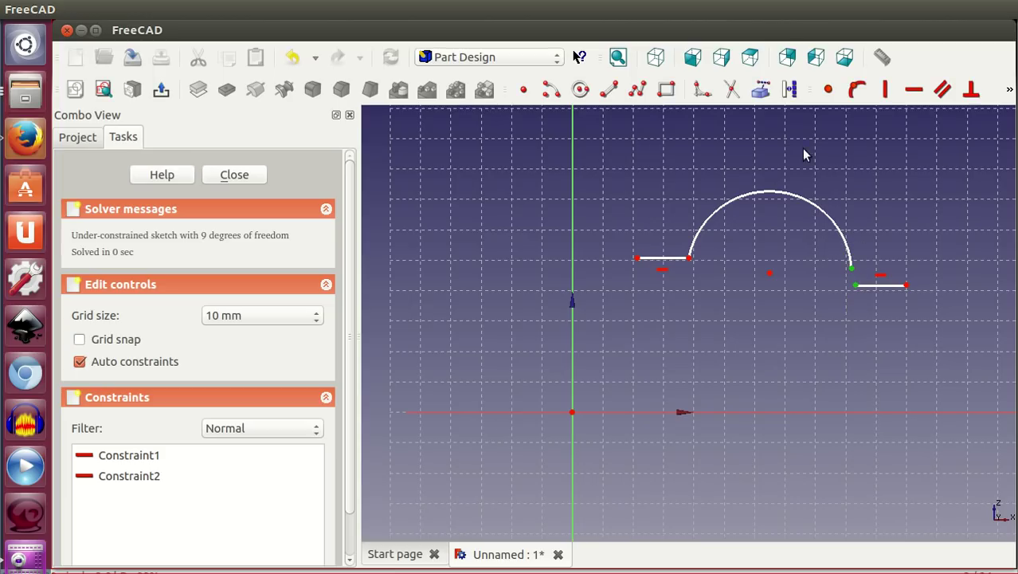
click(828, 90)
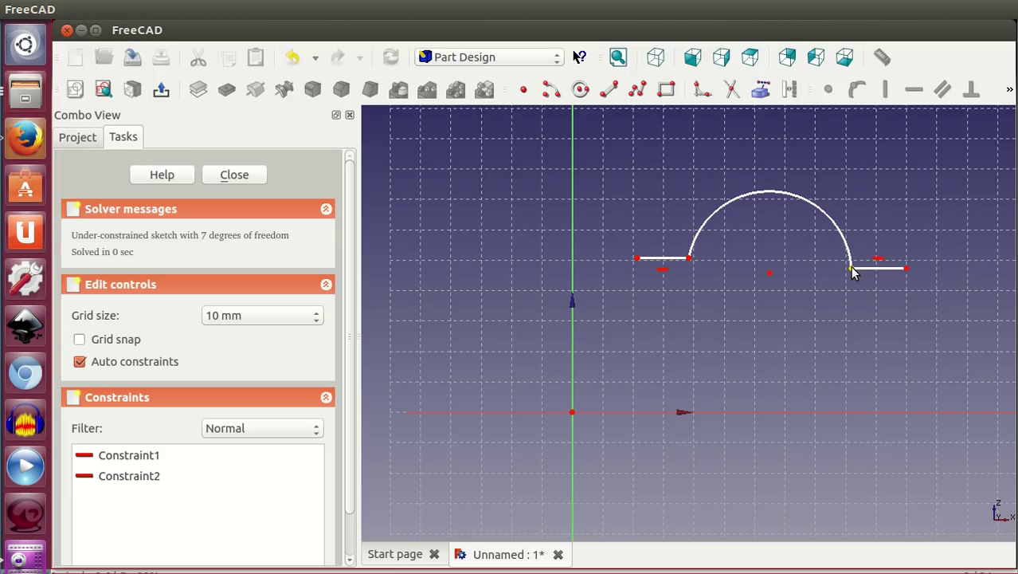
drag(850, 289, 811, 311)
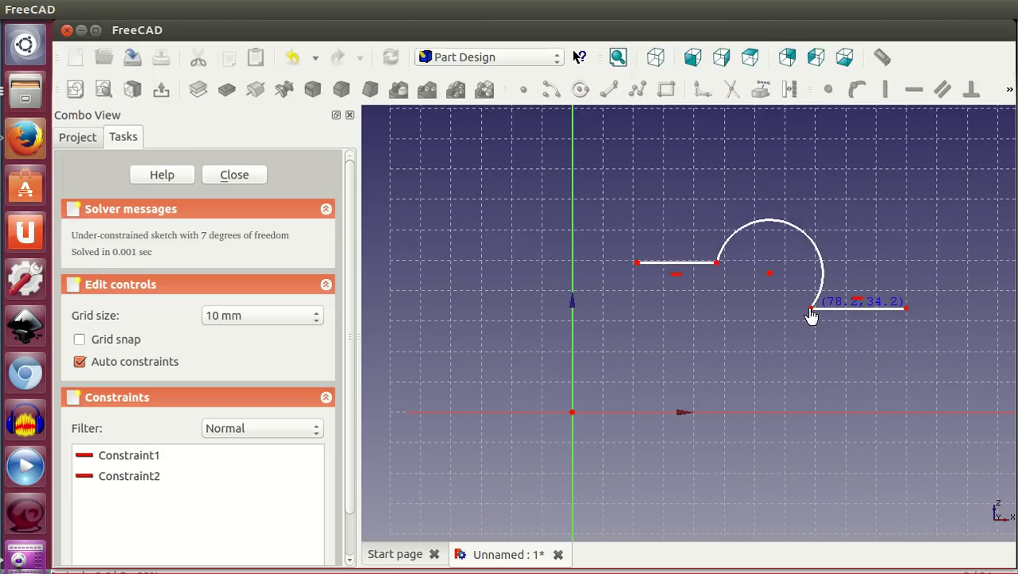
drag(718, 262, 734, 259)
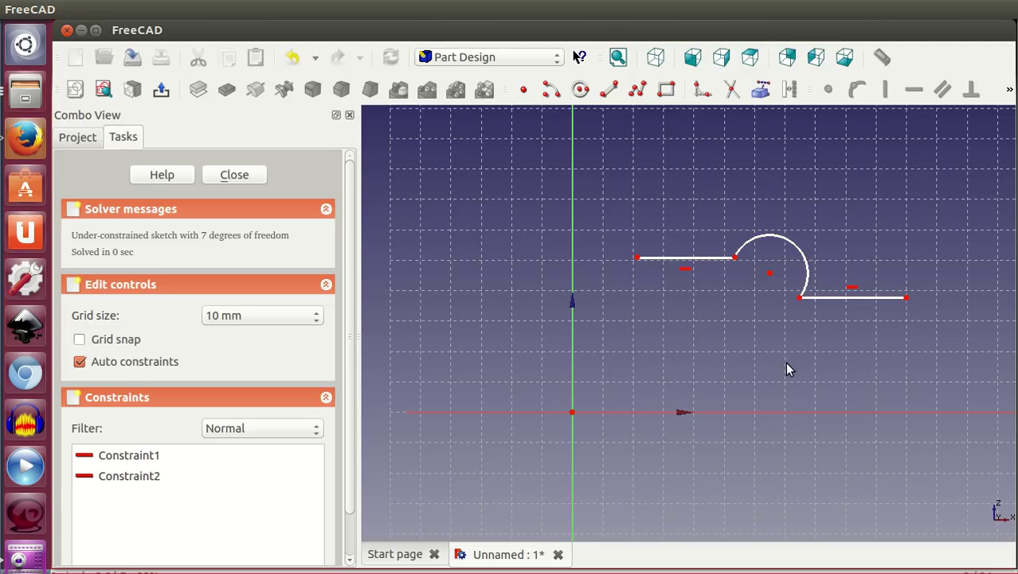
drag(807, 272, 823, 244)
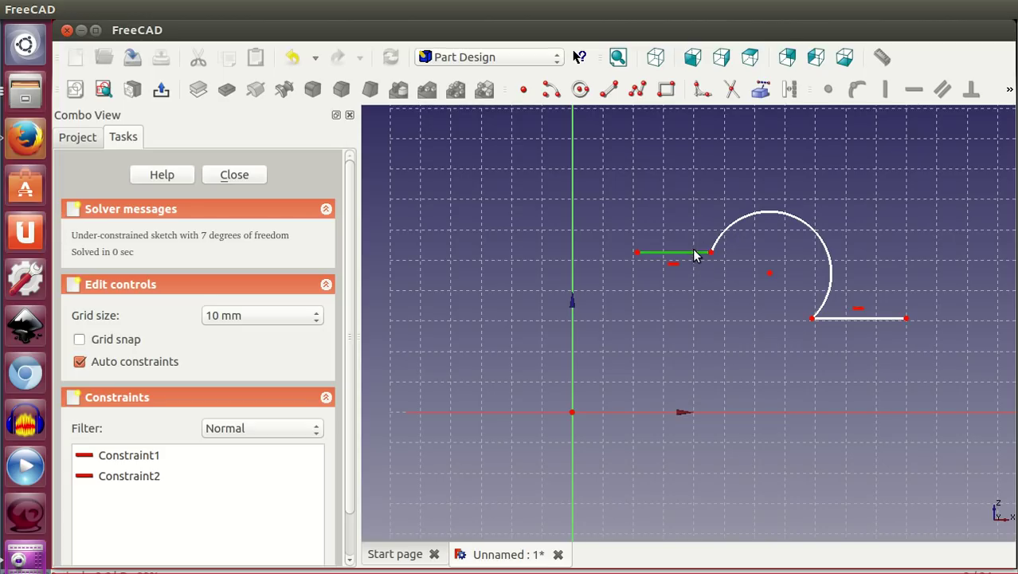
click(723, 231)
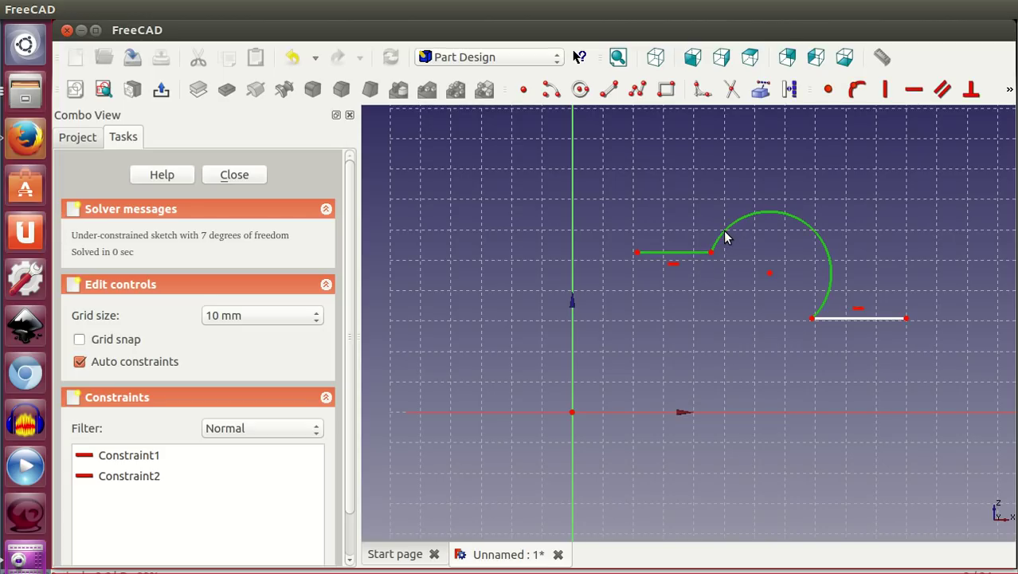
Constrain the left and right flange lines perpendicular to the arc, then enlarge the arc
click(971, 91)
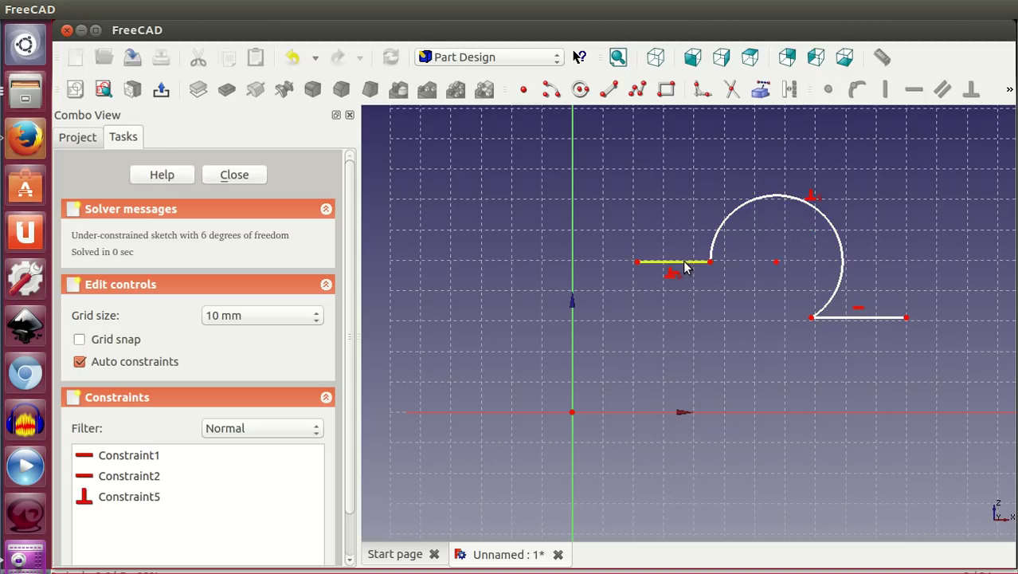
mouse_move(711, 262)
mouse_down()
mouse_move(711, 284)
mouse_move(721, 288)
mouse_up()
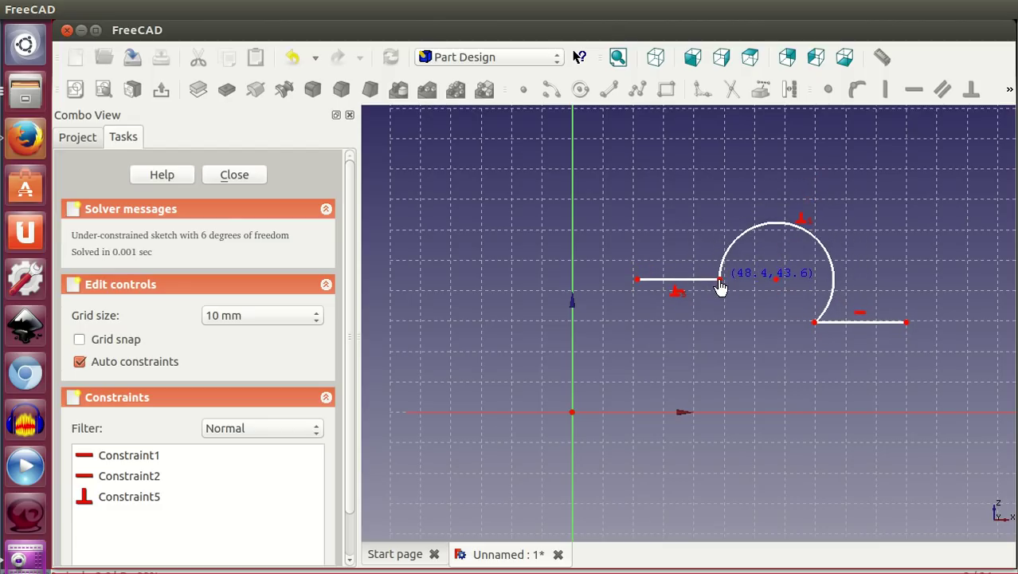
click(833, 308)
click(838, 323)
click(970, 94)
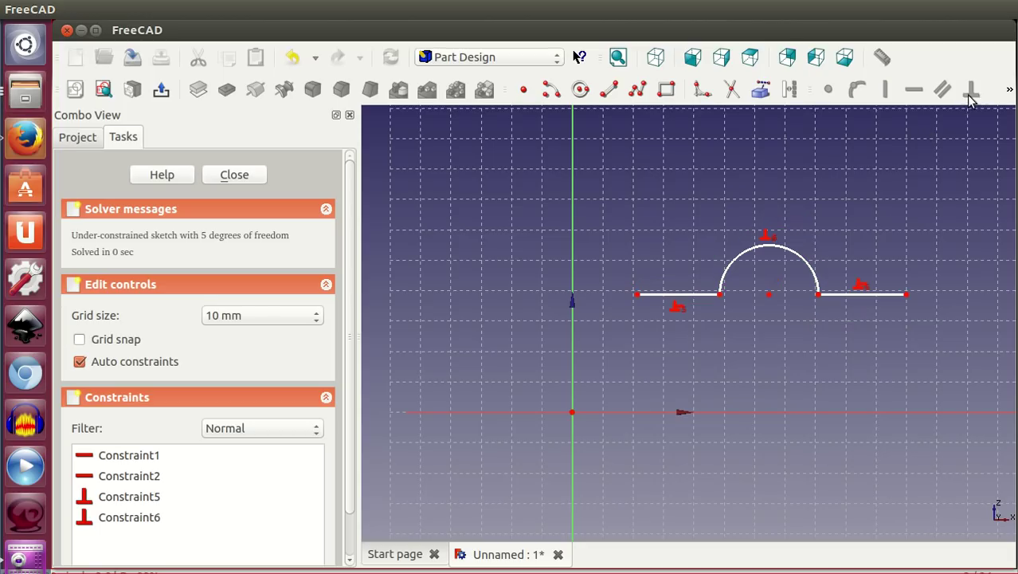
mouse_move(719, 300)
mouse_down()
mouse_move(709, 286)
mouse_move(739, 290)
mouse_move(675, 277)
mouse_move(722, 277)
mouse_move(705, 268)
mouse_up()
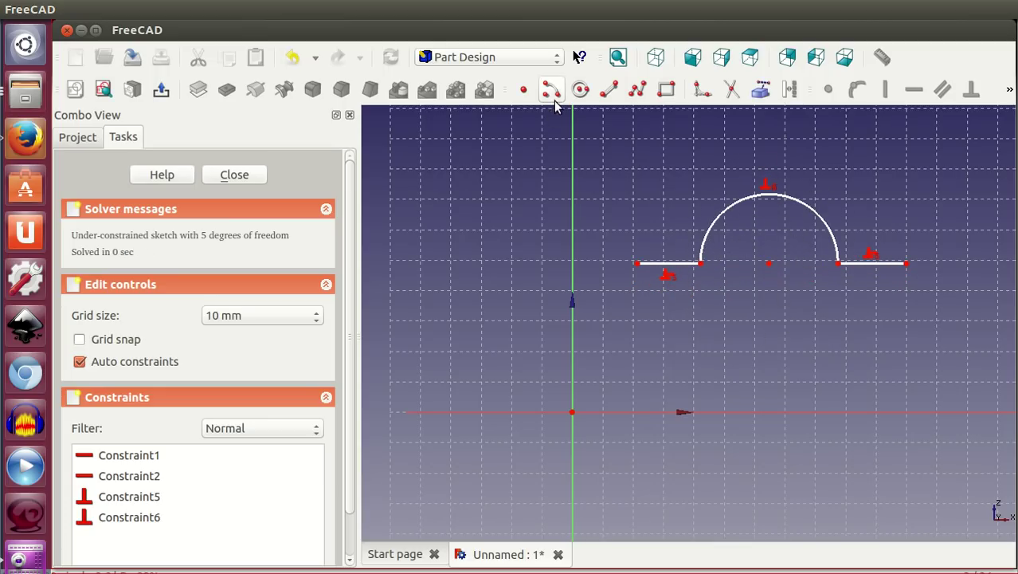
Draw a second centre-and-endpoints arc and move it up beneath the outer arc
click(551, 89)
click(772, 328)
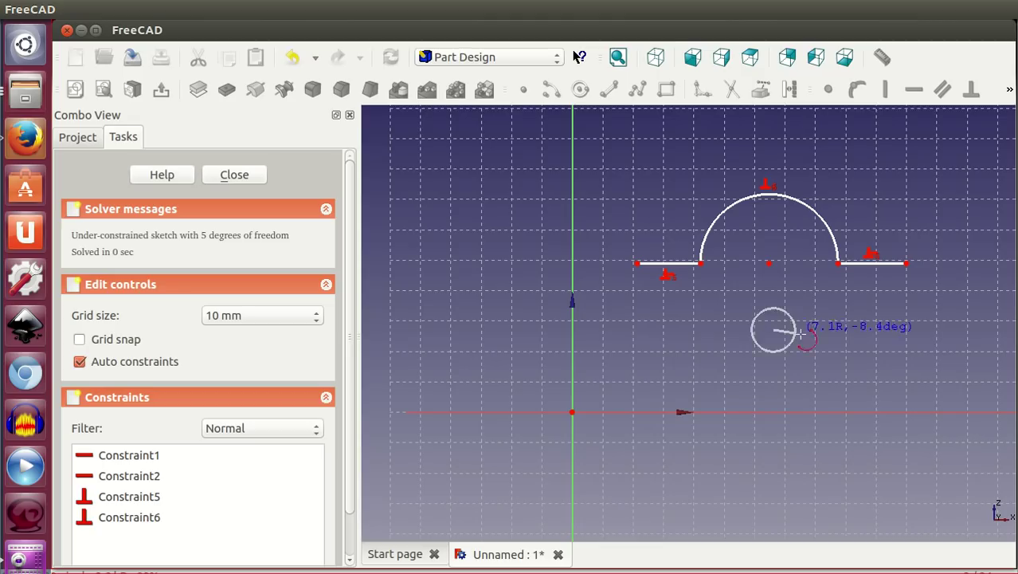
click(833, 329)
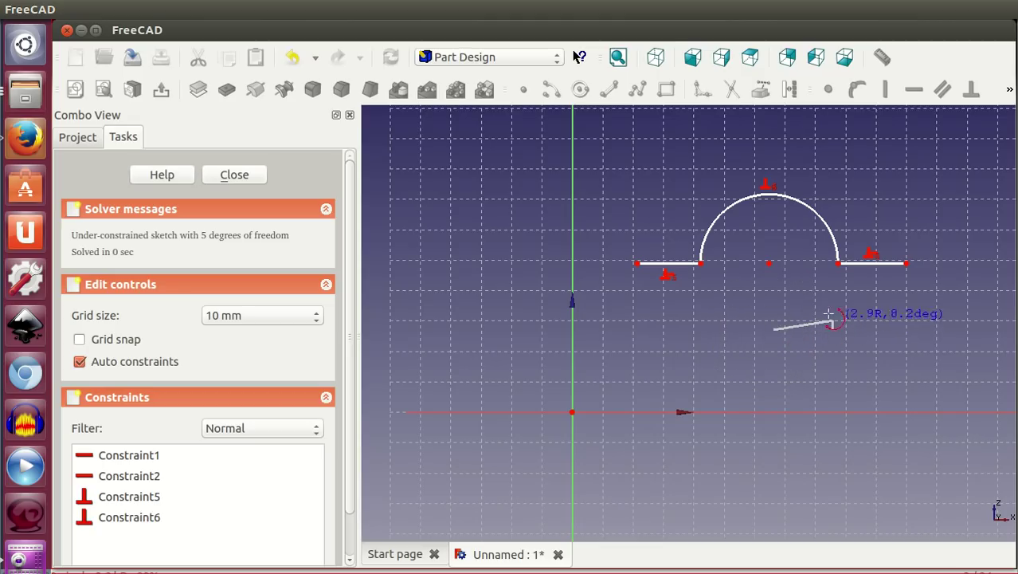
click(720, 327)
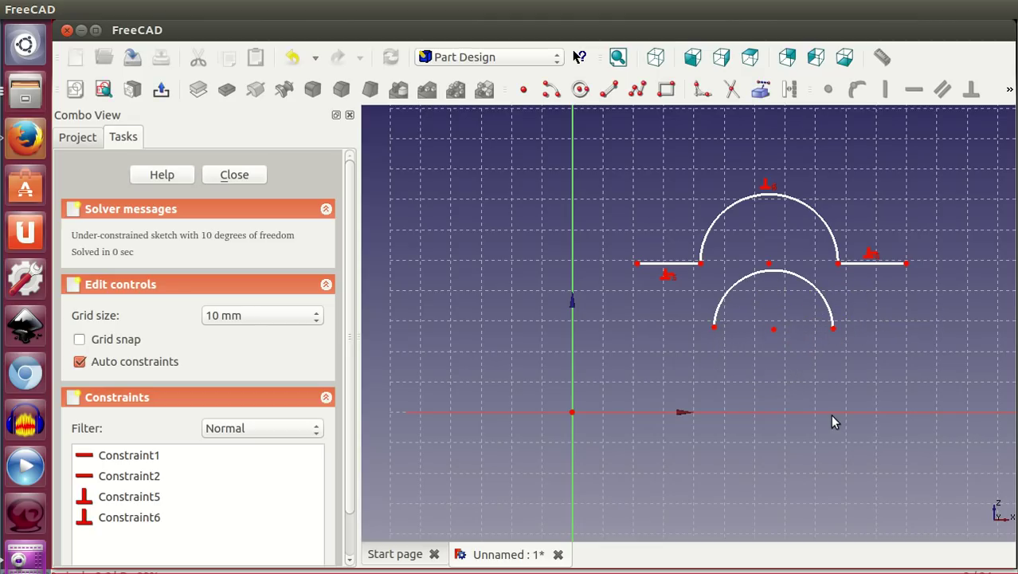
drag(774, 333, 774, 291)
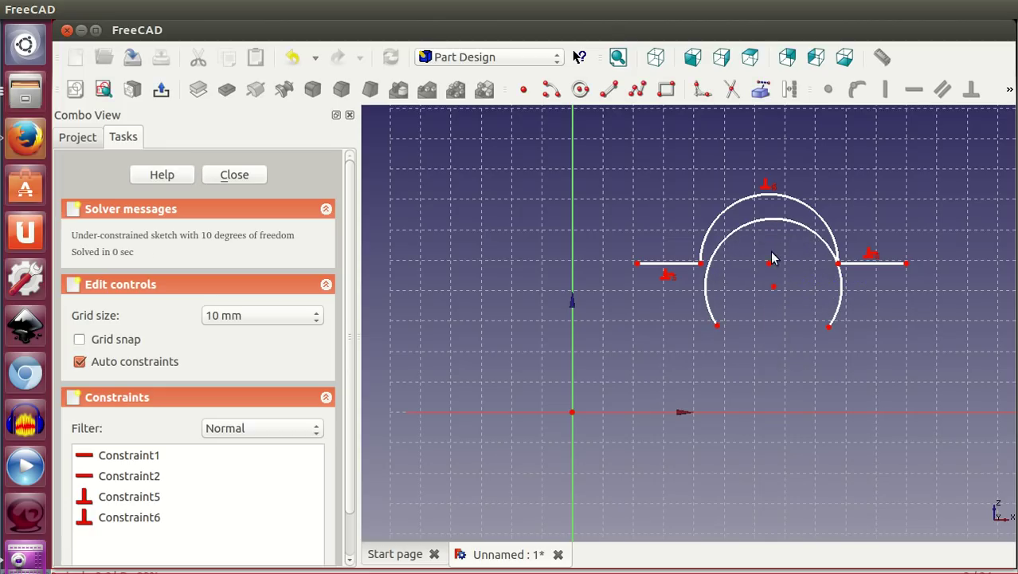
Make the two arc centres coincident and reduce the inner arc's radius
drag(789, 310, 754, 250)
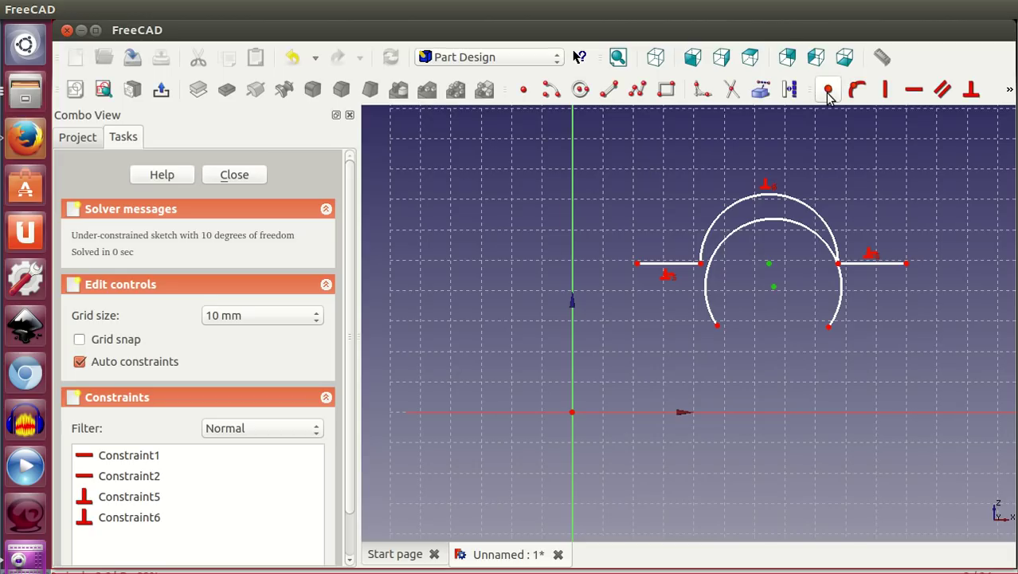
click(829, 89)
drag(827, 325, 802, 292)
Draw two vertical leg lines below the inner arc's ends
click(609, 88)
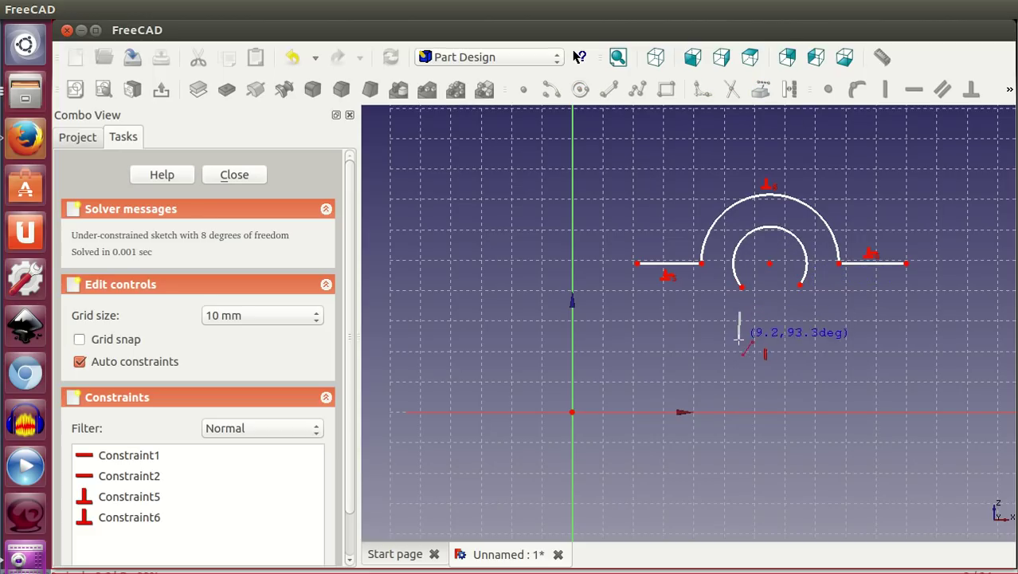
click(740, 342)
click(609, 93)
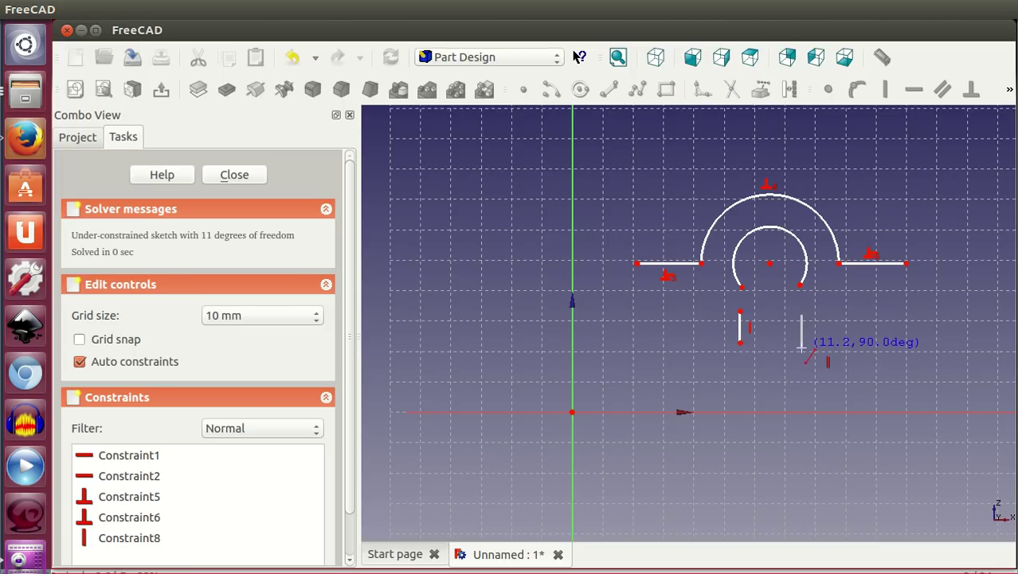
click(802, 348)
Join each leg's top to an inner arc endpoint with Coincident constraints and adjust the junctions
drag(720, 279, 758, 324)
click(829, 89)
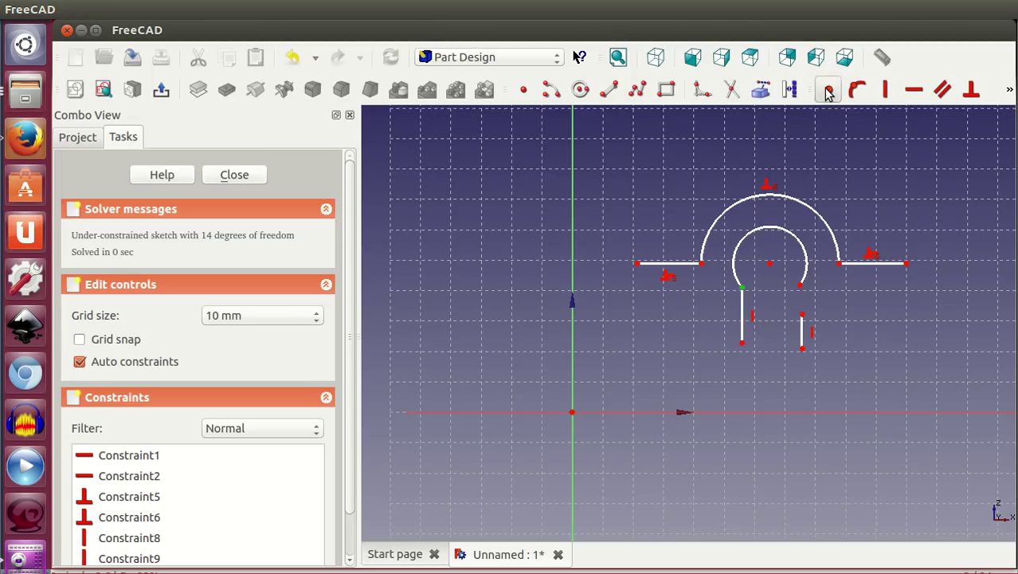
drag(783, 278, 825, 336)
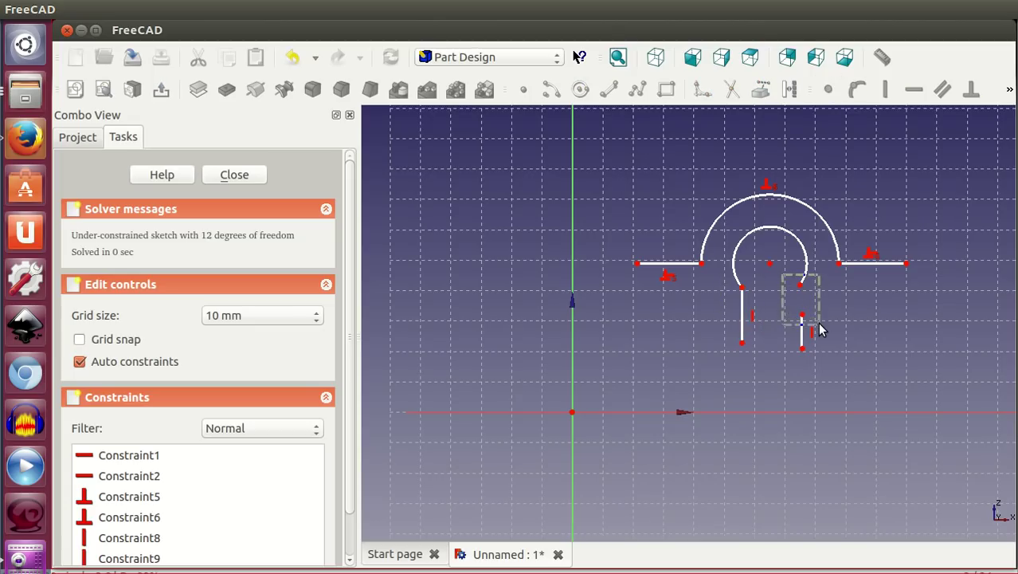
click(829, 89)
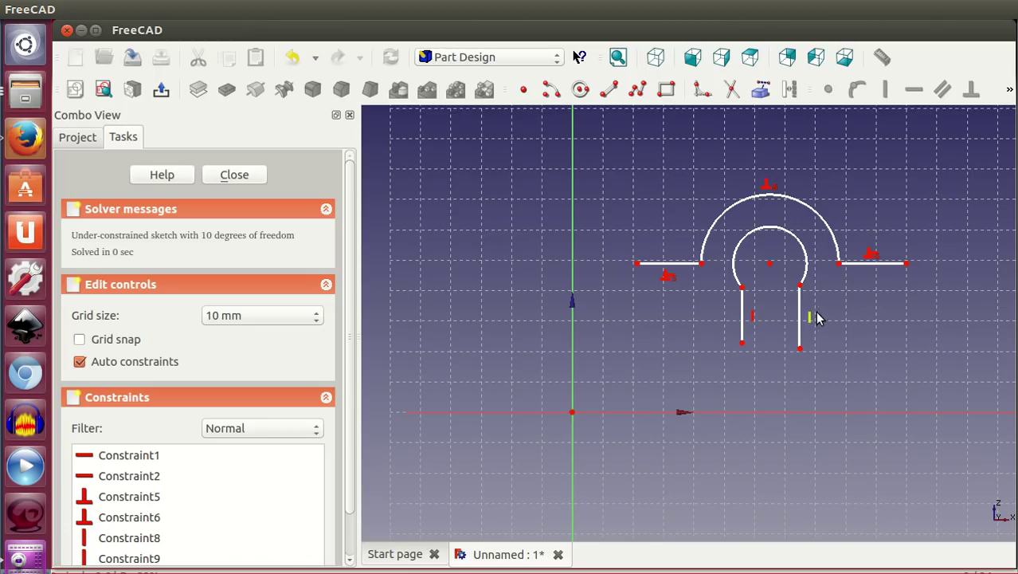
drag(743, 292, 750, 301)
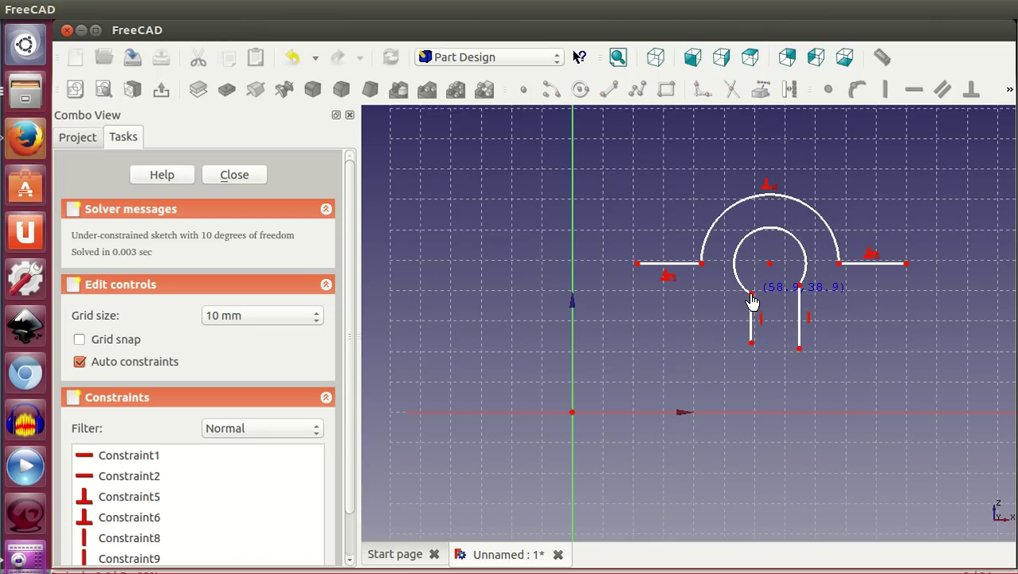
drag(750, 301, 751, 295)
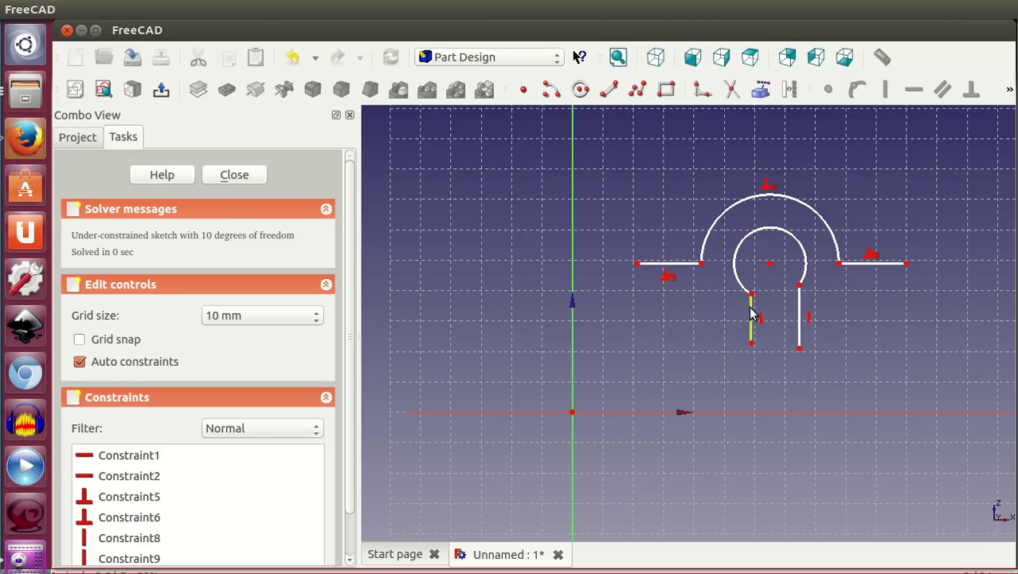
click(738, 288)
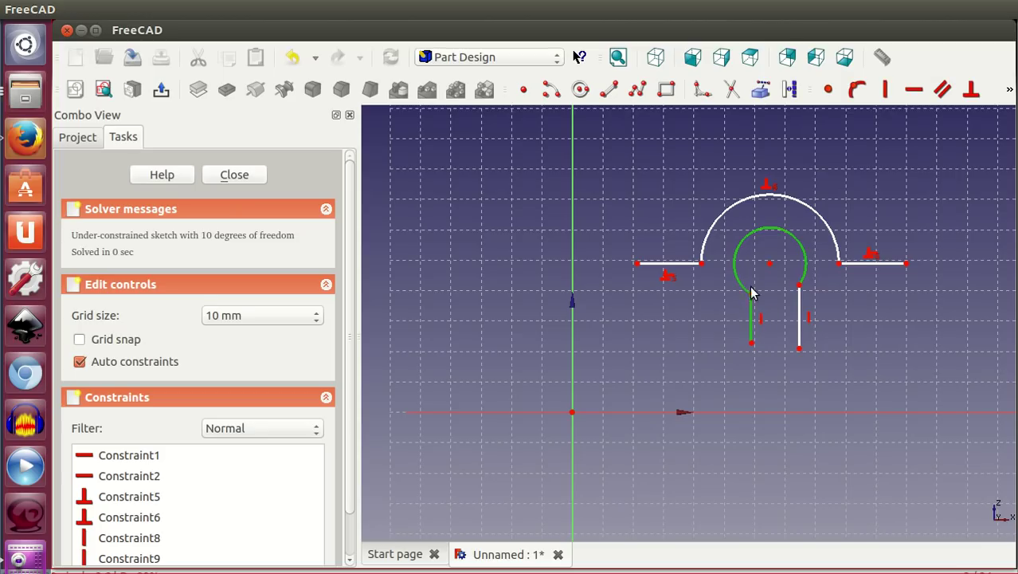
click(1009, 89)
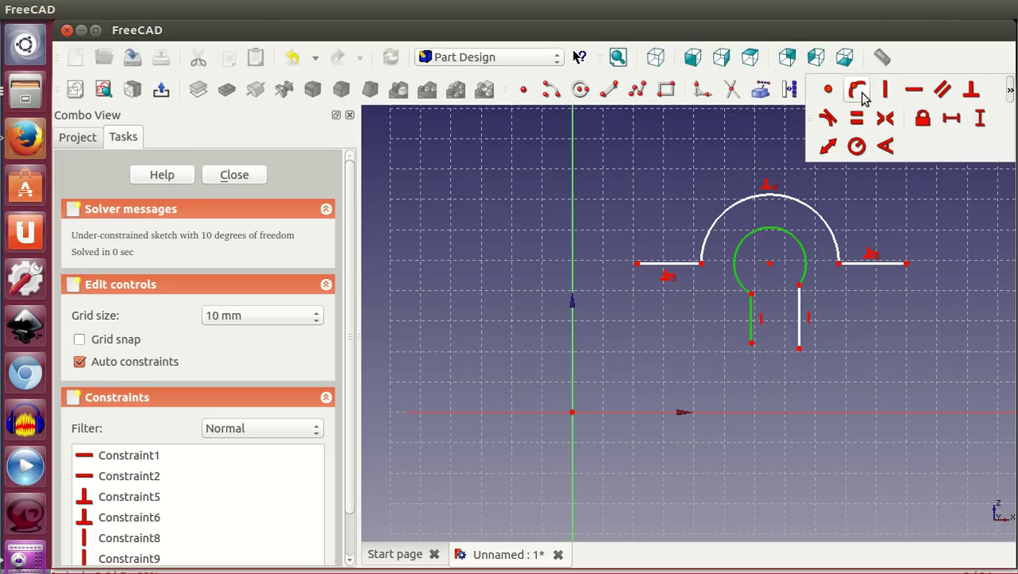
Make the left and right legs tangent to the inner arc
click(828, 118)
drag(736, 269, 745, 277)
click(806, 271)
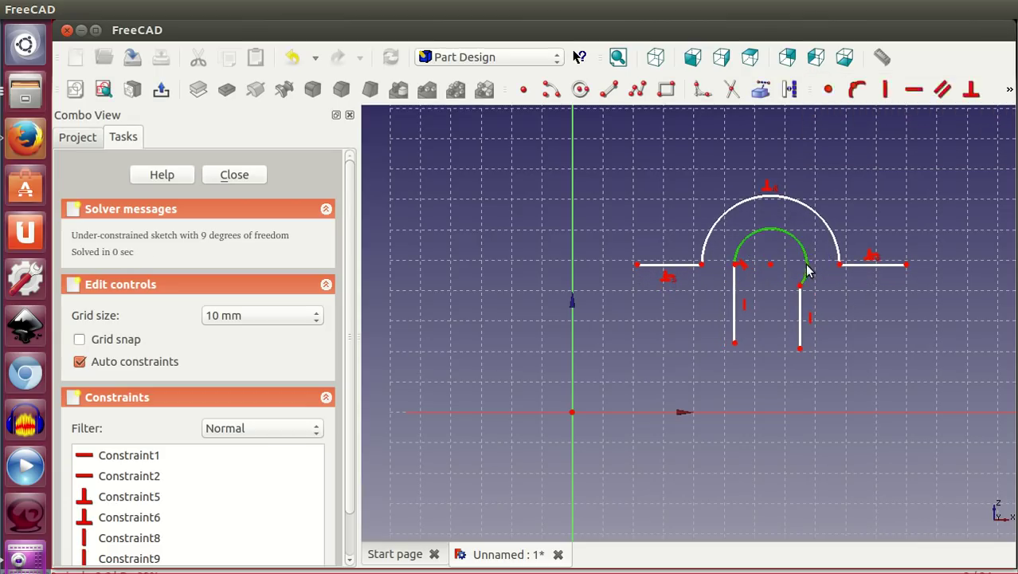
click(803, 313)
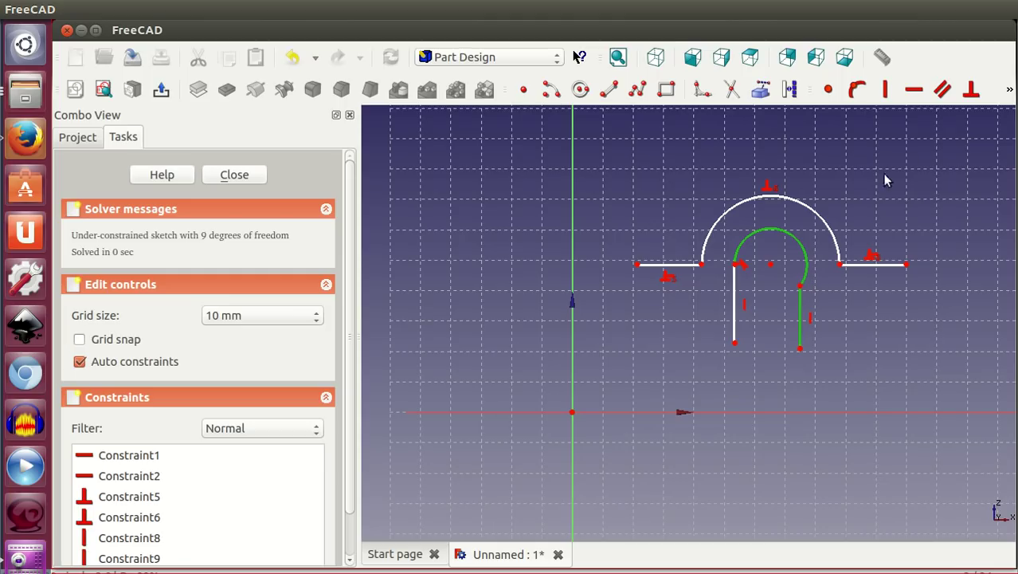
click(1009, 92)
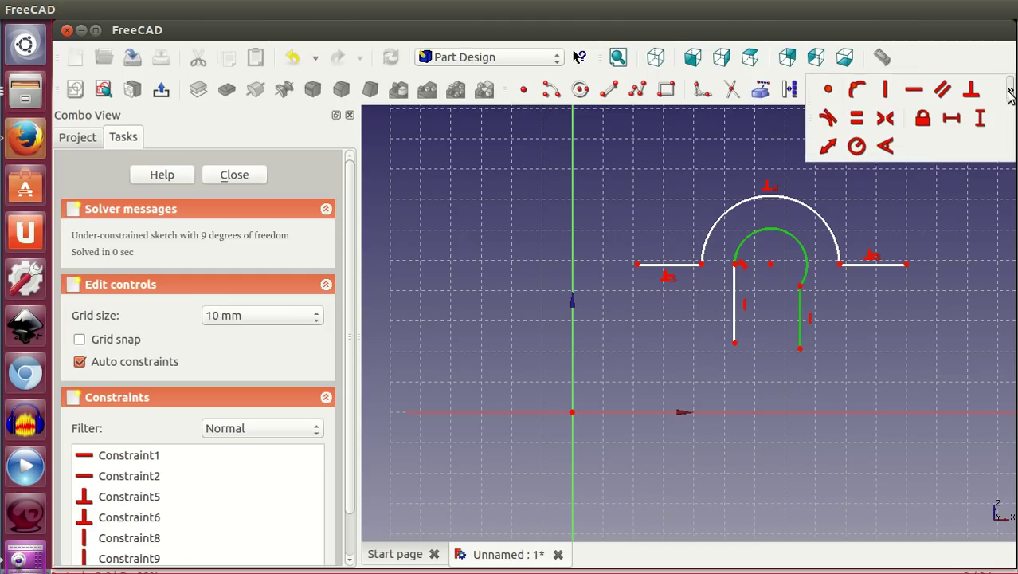
click(826, 116)
mouse_move(799, 348)
mouse_down()
mouse_move(774, 393)
mouse_move(795, 352)
mouse_move(813, 352)
mouse_move(808, 361)
mouse_up()
Constrain the two vertical legs to equal length
click(739, 317)
click(808, 309)
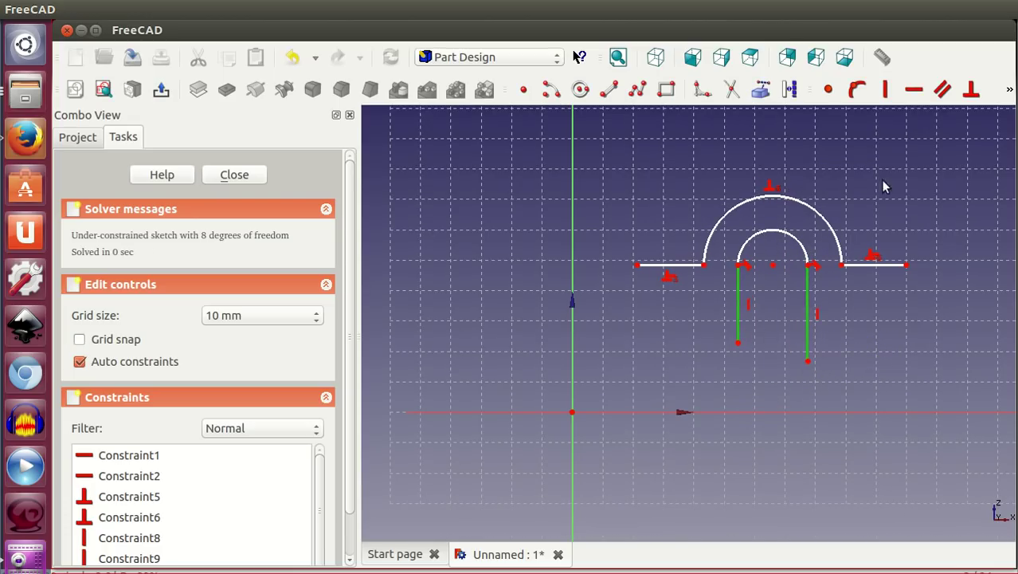
click(1010, 92)
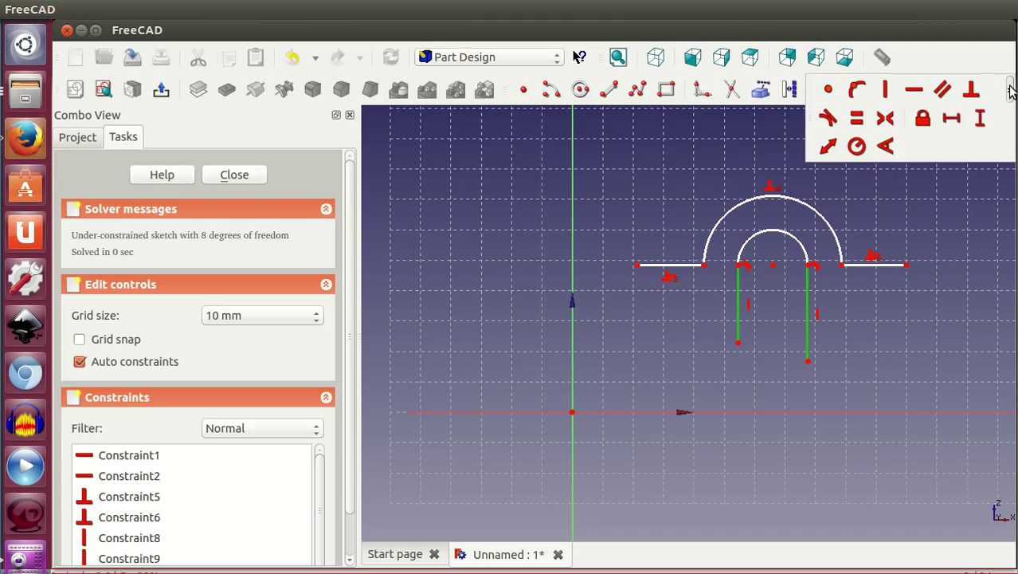
click(855, 118)
mouse_move(807, 348)
mouse_down()
mouse_move(791, 357)
mouse_move(821, 368)
mouse_move(831, 361)
mouse_move(809, 350)
mouse_move(825, 347)
mouse_up()
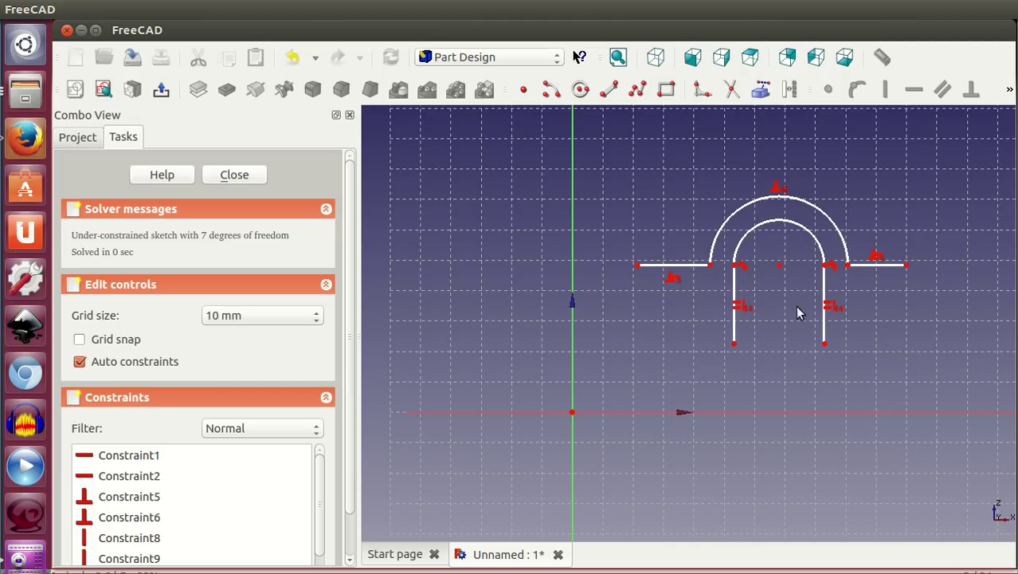
Draw the right flange's bottom edge and outer side from the leg's foot up to the flange line
click(637, 90)
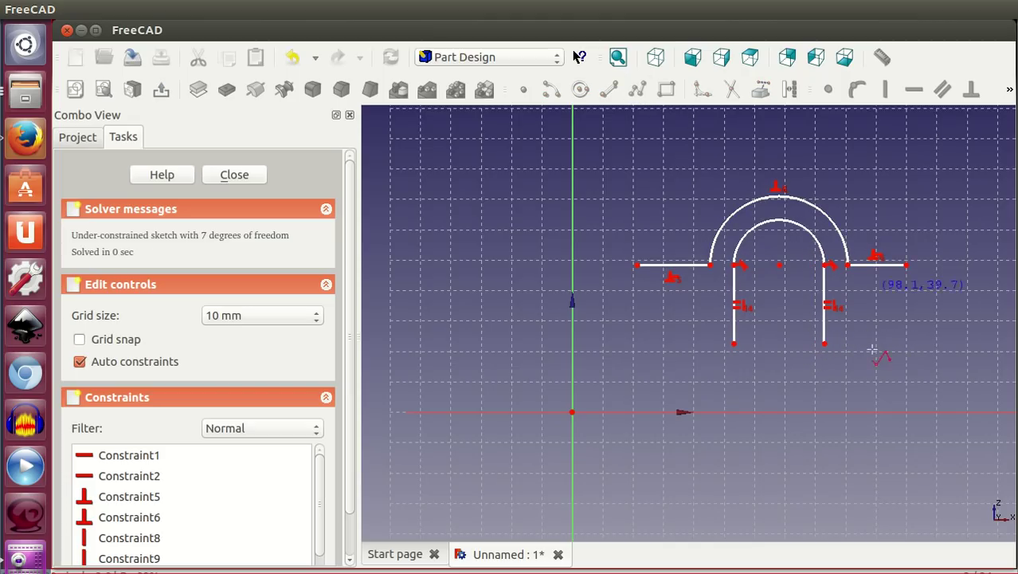
click(825, 344)
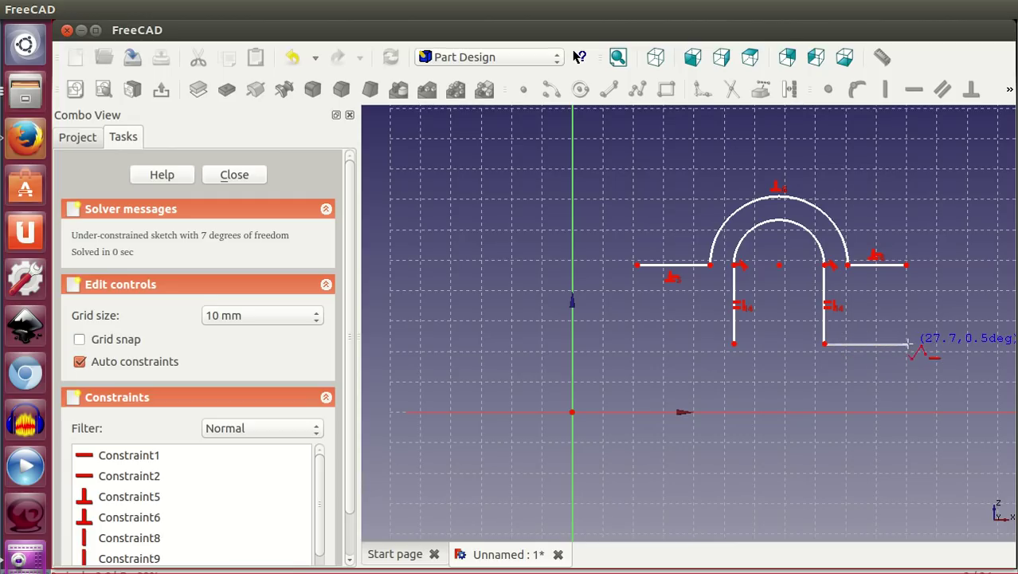
click(908, 345)
click(909, 263)
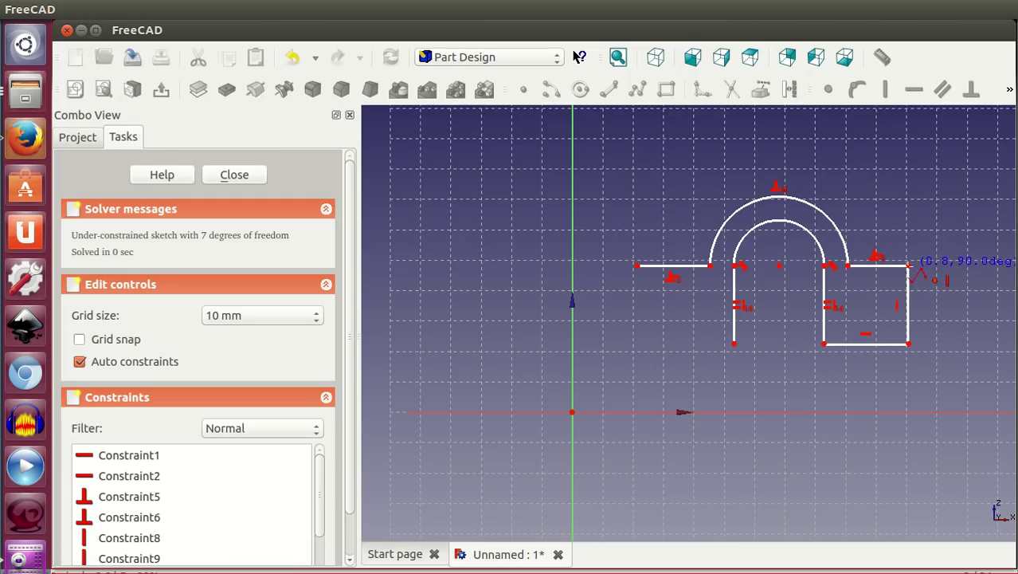
right_click(934, 299)
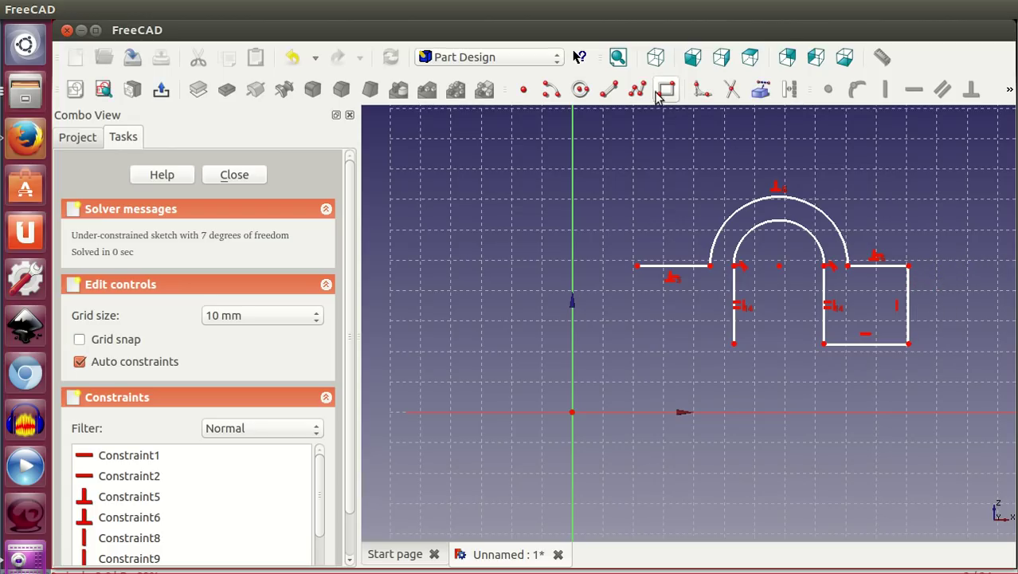
Draw the matching left flange bottom edge and outer side from the left leg's foot
click(639, 89)
click(733, 344)
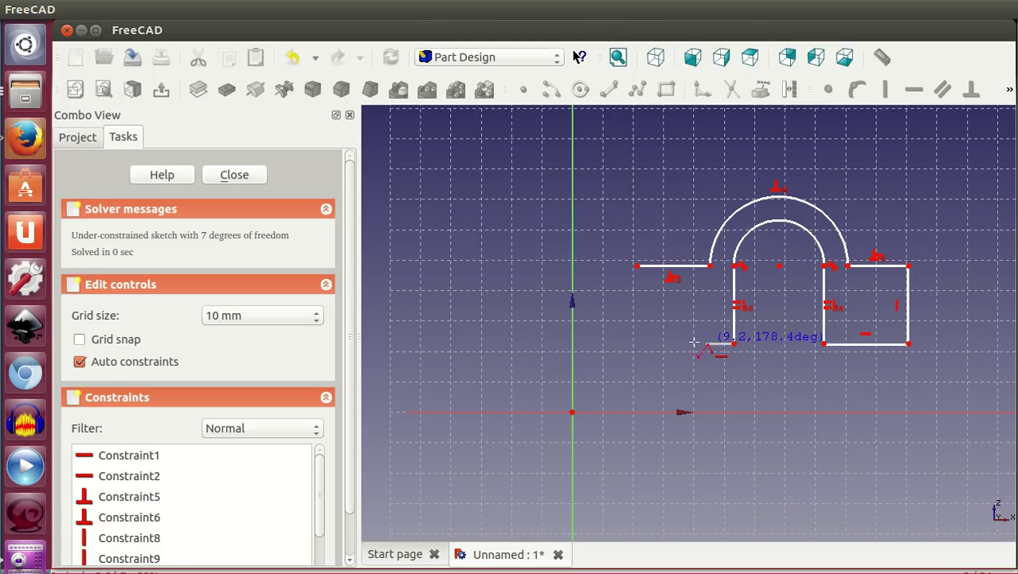
click(635, 343)
click(635, 266)
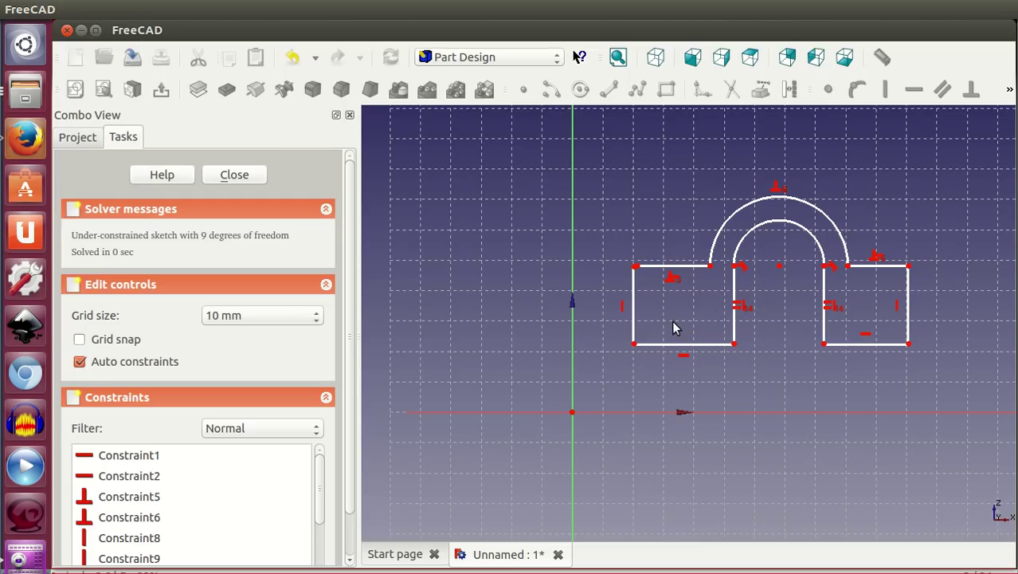
Raise the flange bottoms and close the left flange's top-left corner with a Coincident constraint
drag(731, 342, 735, 277)
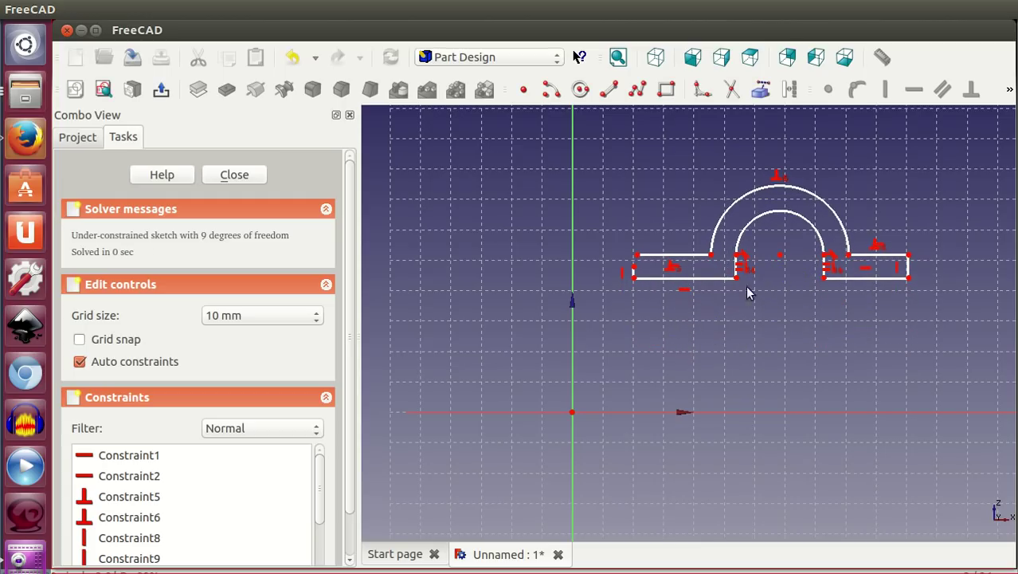
click(633, 271)
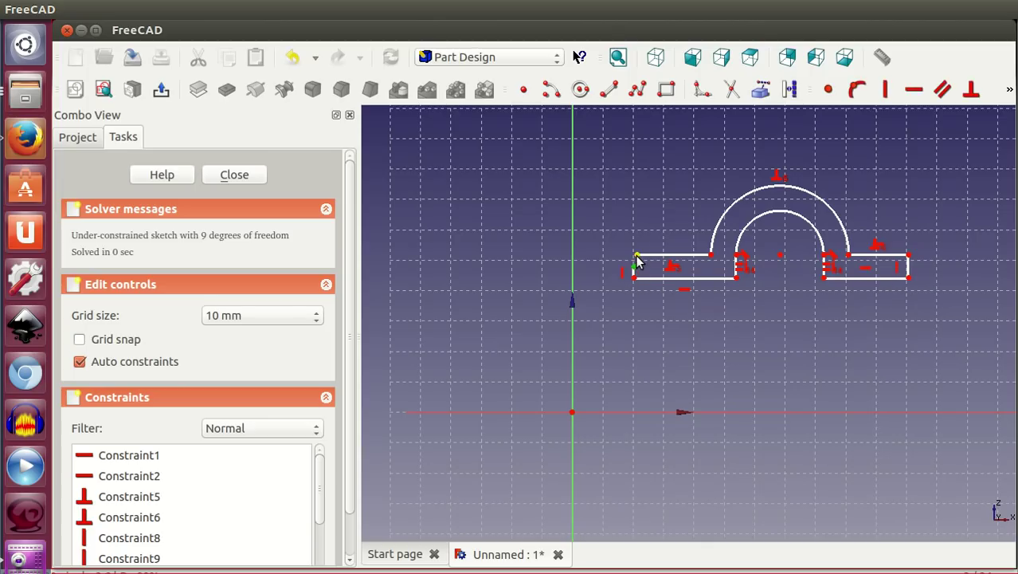
click(823, 89)
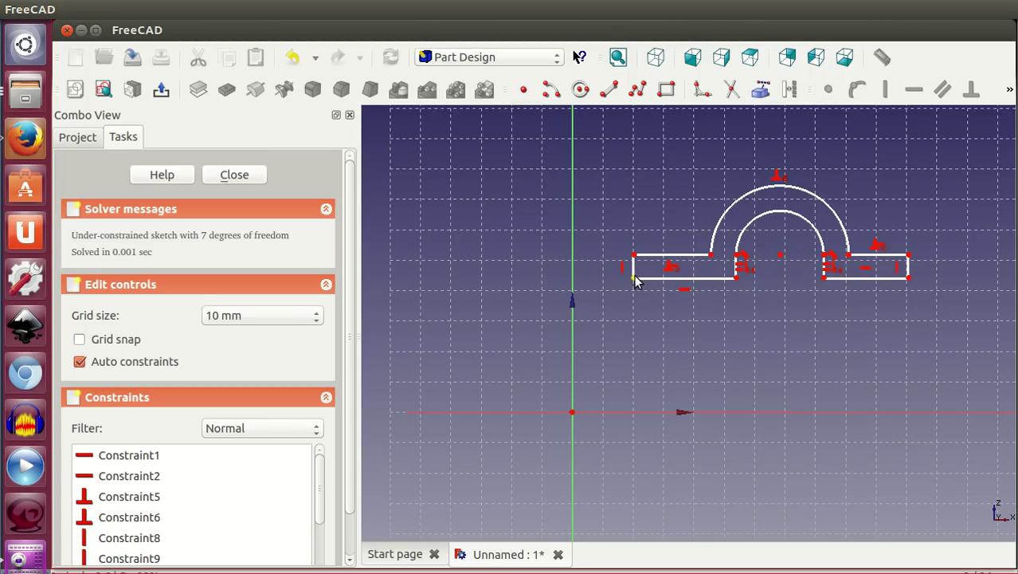
drag(635, 276, 631, 303)
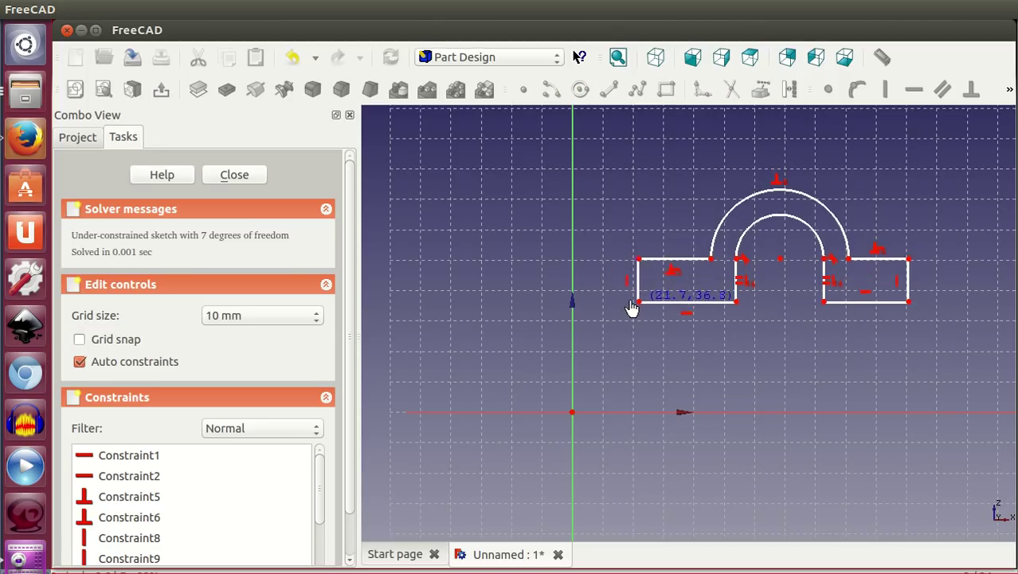
drag(631, 307, 630, 302)
Make both flange bottom edges equal length and flatten the flanges into thin strips
click(701, 302)
click(850, 302)
click(1011, 90)
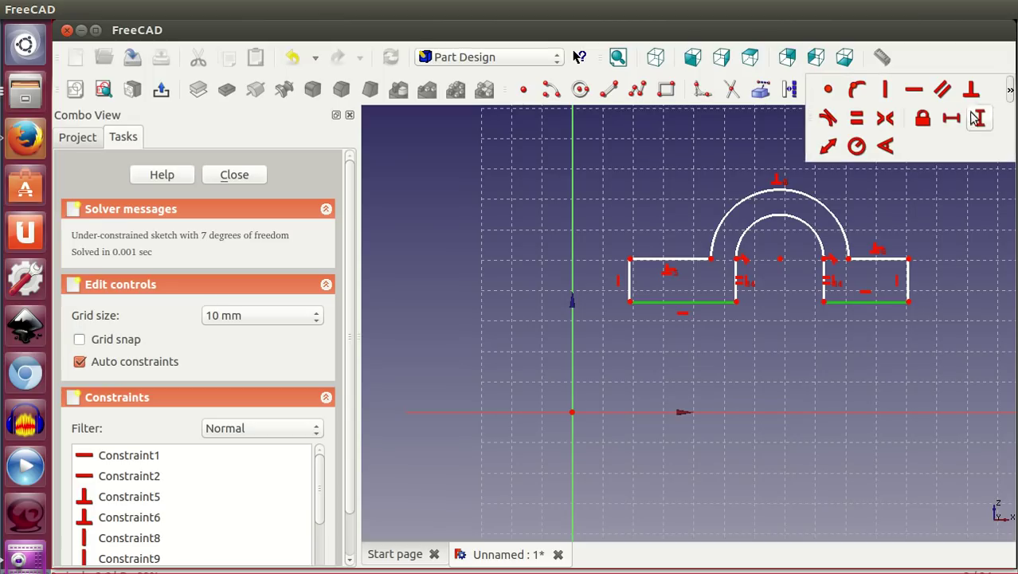
click(855, 116)
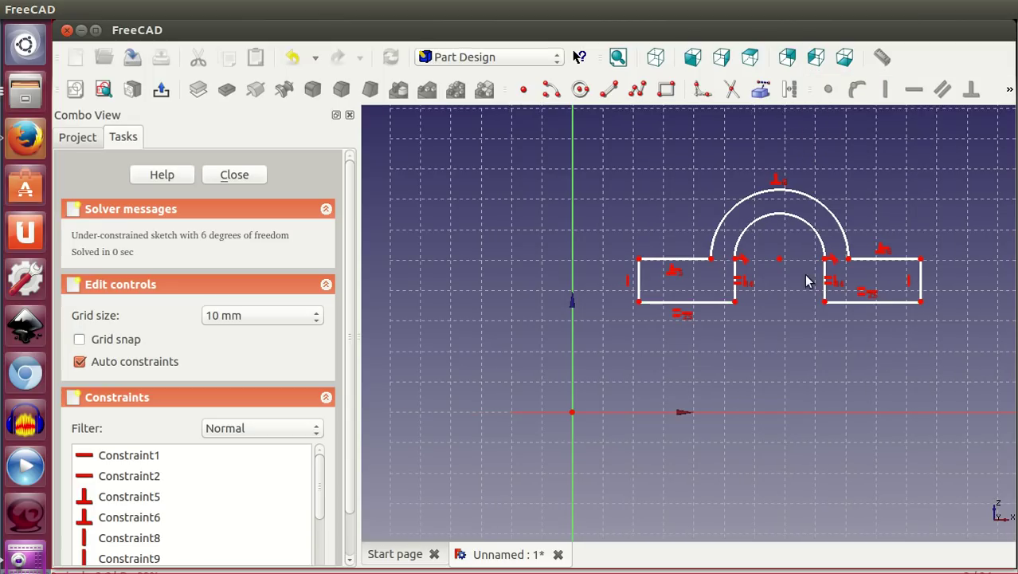
mouse_move(780, 266)
mouse_down()
mouse_move(757, 309)
mouse_move(695, 357)
mouse_move(719, 381)
mouse_up()
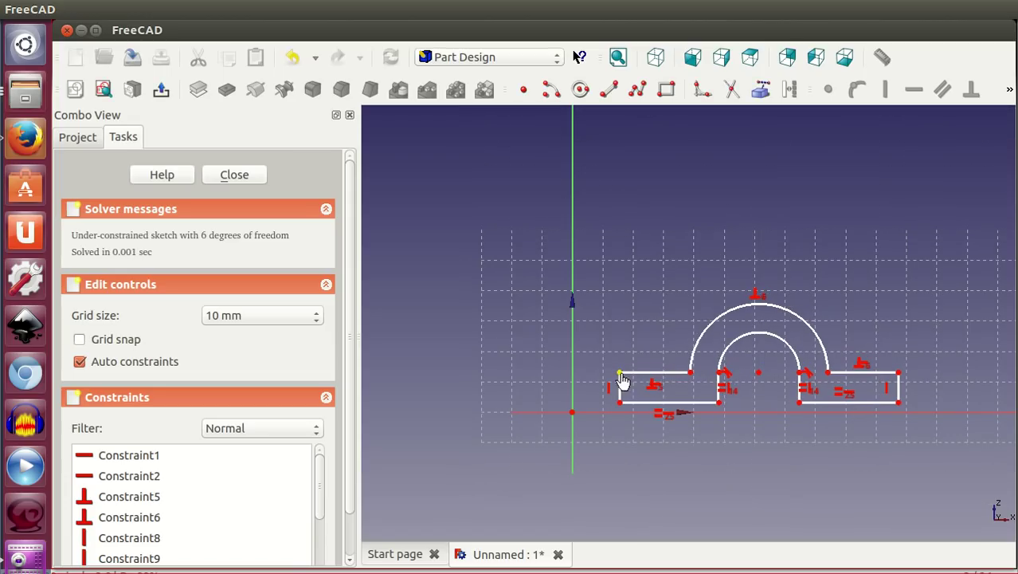
Widen the left flange and both arcs, then pin the arc centre to the sketch origin
drag(621, 374, 440, 363)
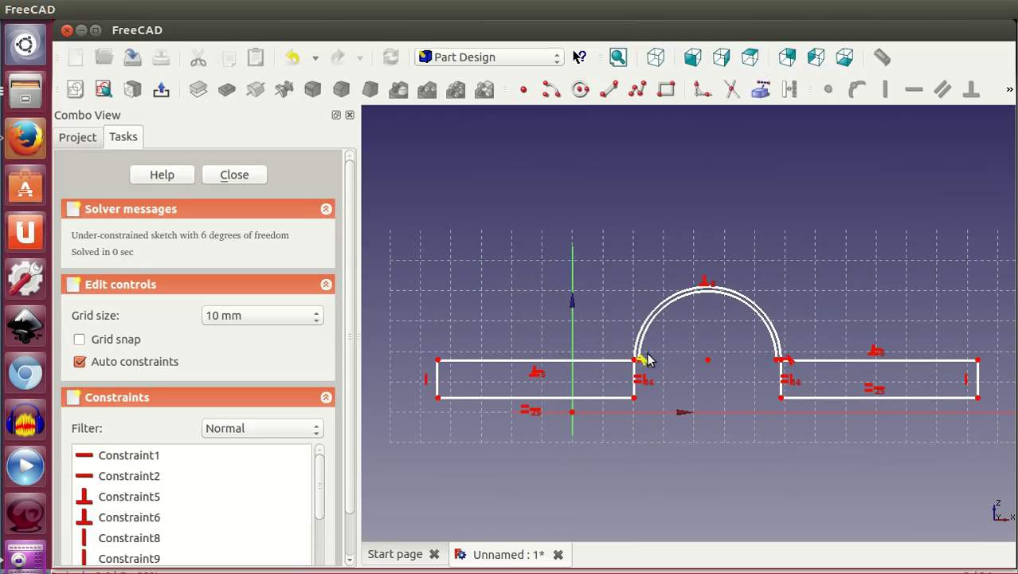
drag(637, 360, 513, 369)
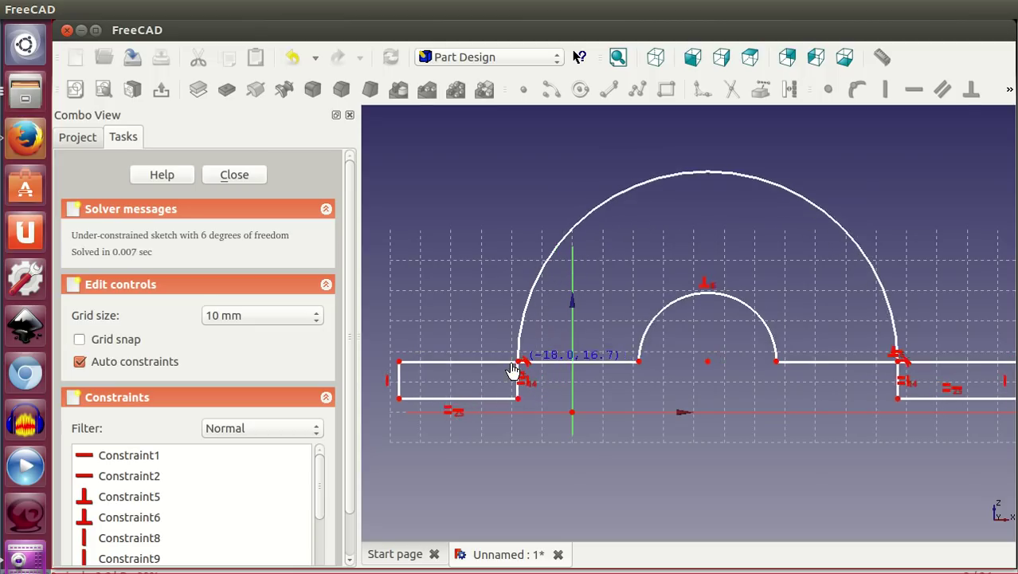
drag(637, 362, 461, 354)
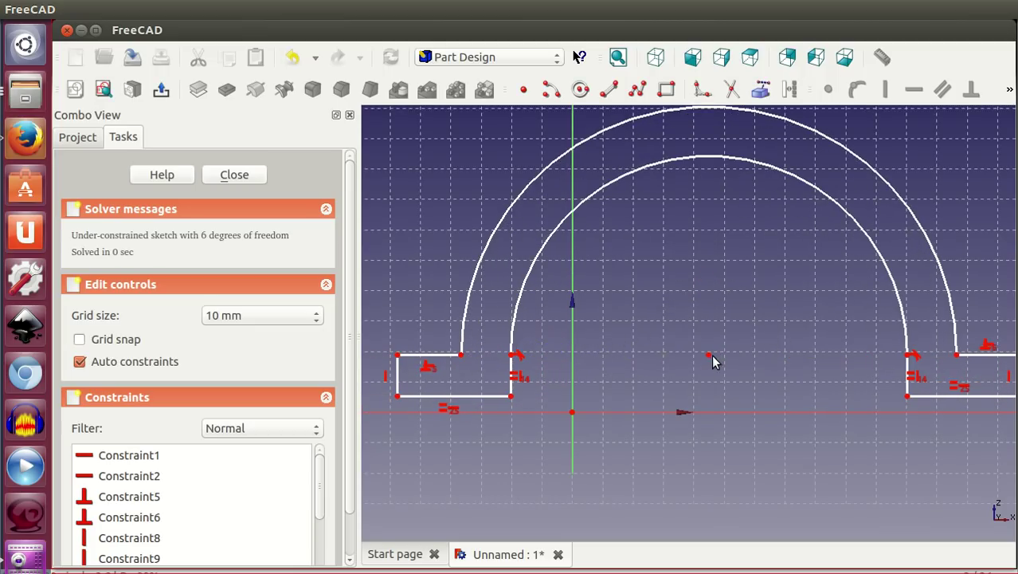
click(709, 355)
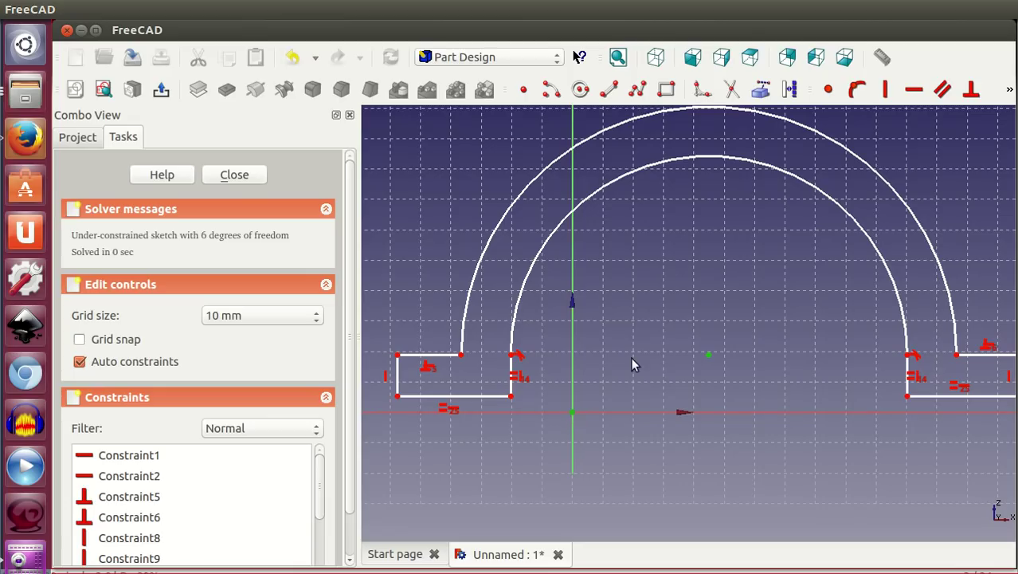
click(828, 89)
Shrink the inner and outer arcs to fit between the flange rectangles
middle_drag(627, 433, 746, 422)
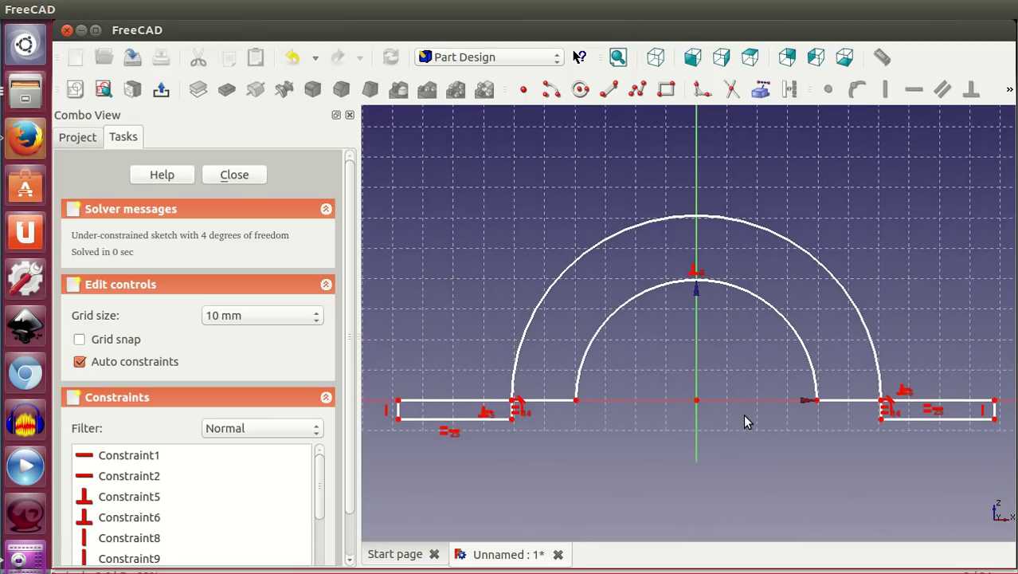
scroll(746, 422, down, 1)
drag(599, 388, 627, 389)
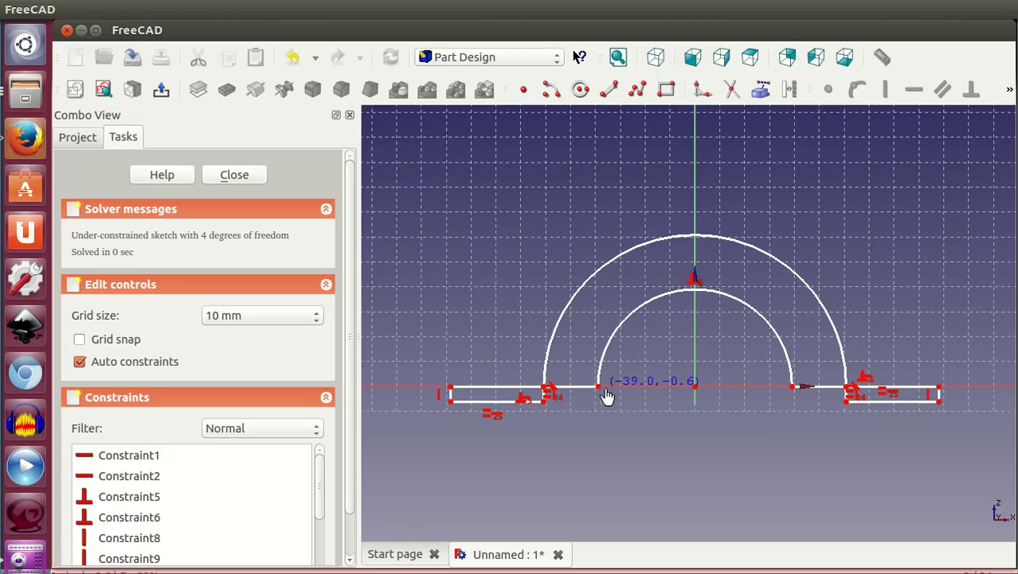
mouse_move(544, 389)
mouse_down()
mouse_move(589, 389)
mouse_move(550, 390)
mouse_move(588, 441)
mouse_up()
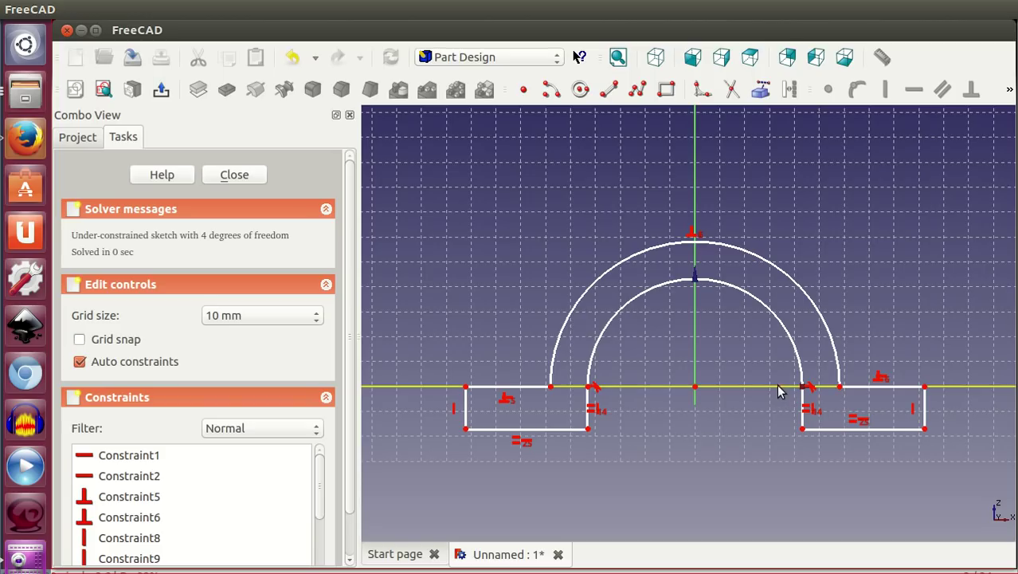
key(alt+Tab)
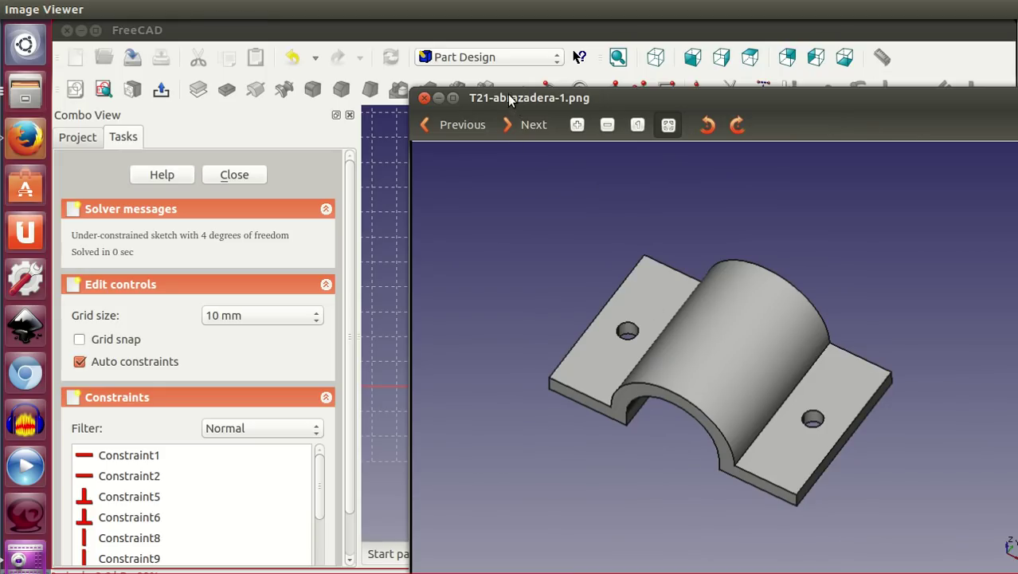
drag(510, 99, 1017, 104)
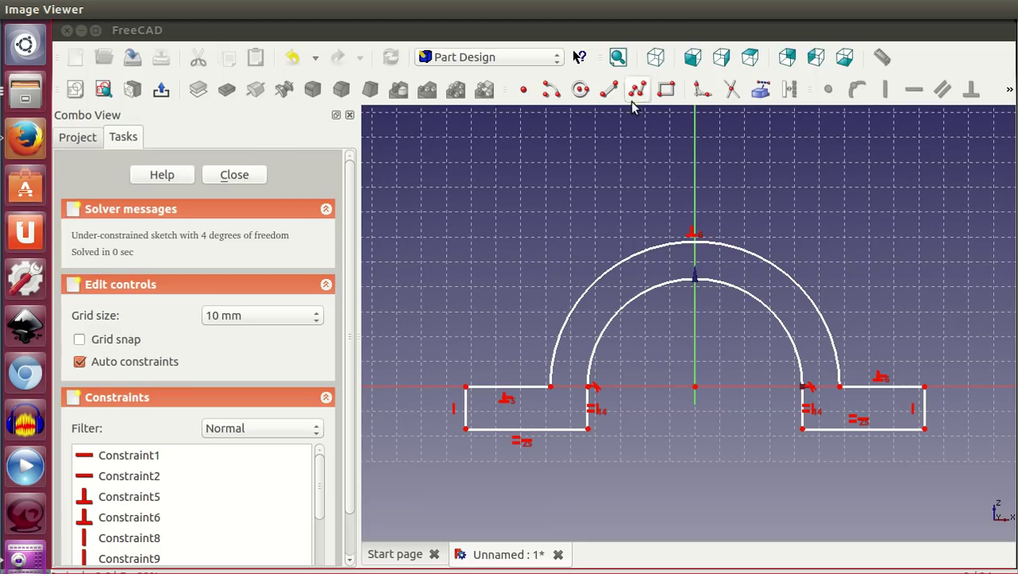
Draw a construction line from the outer arc's left end to the left flange's corner
click(608, 89)
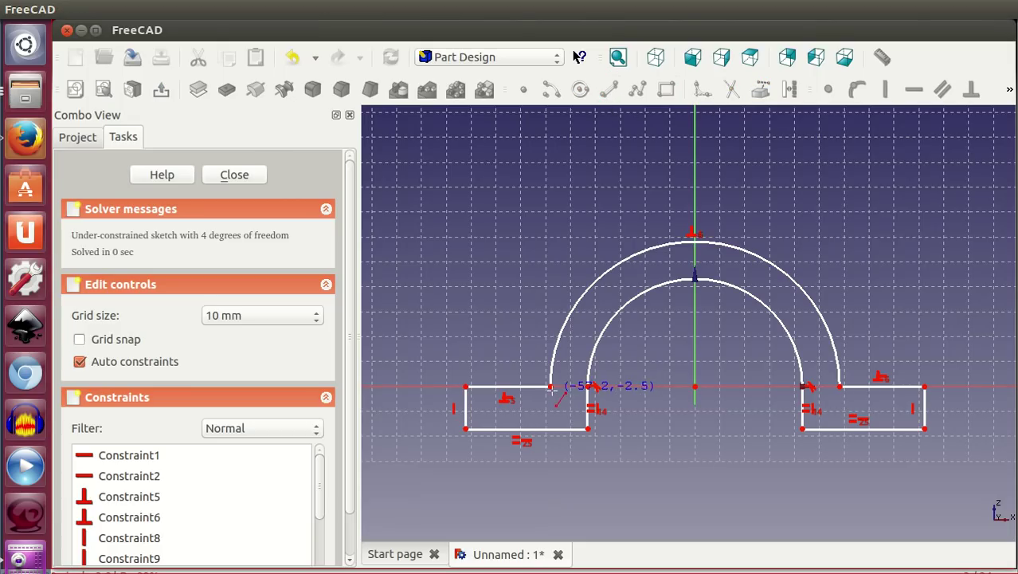
click(550, 388)
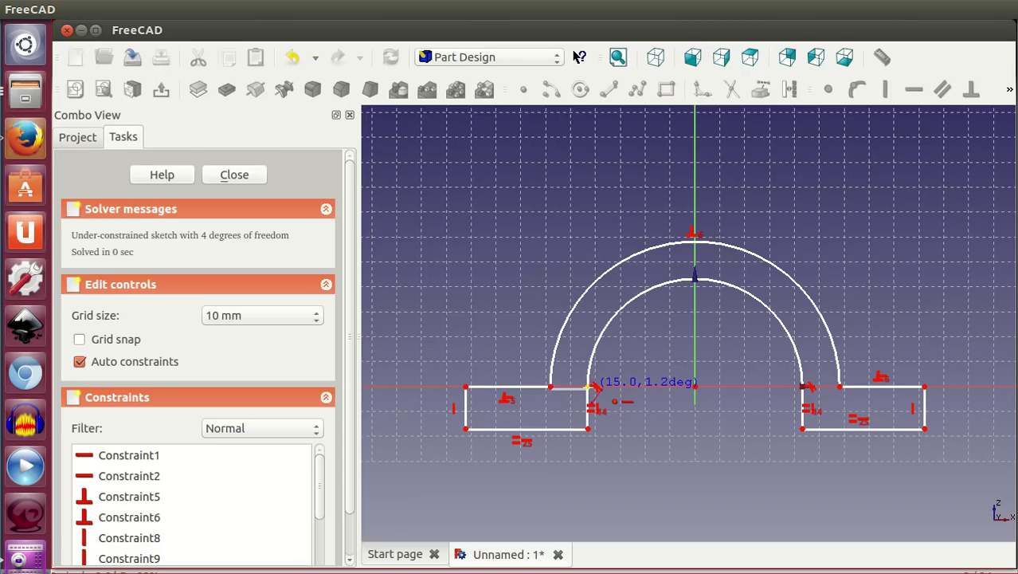
click(590, 387)
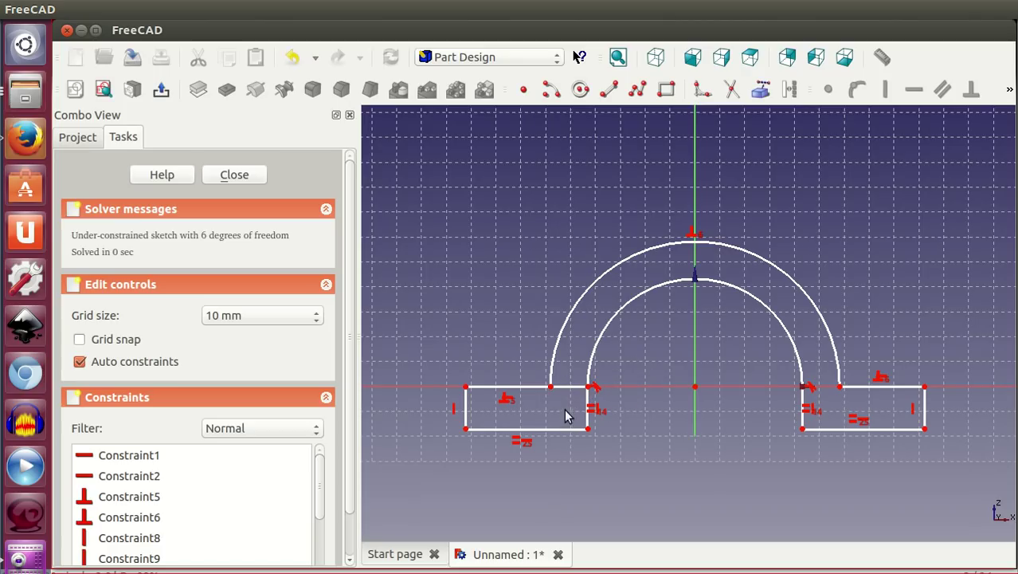
click(789, 90)
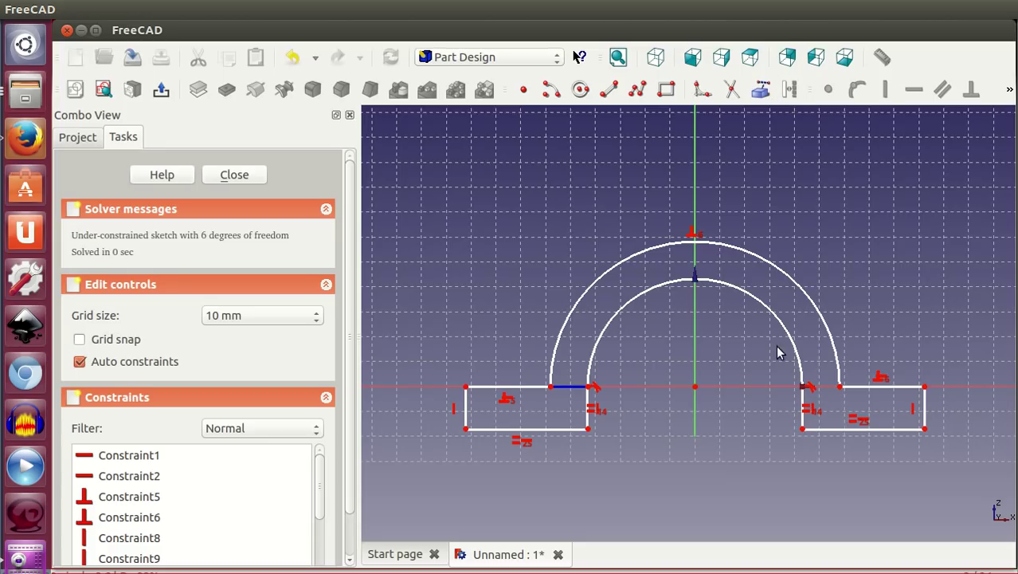
Make the flange edges equal and drag the left flange corner to reshape it
click(587, 407)
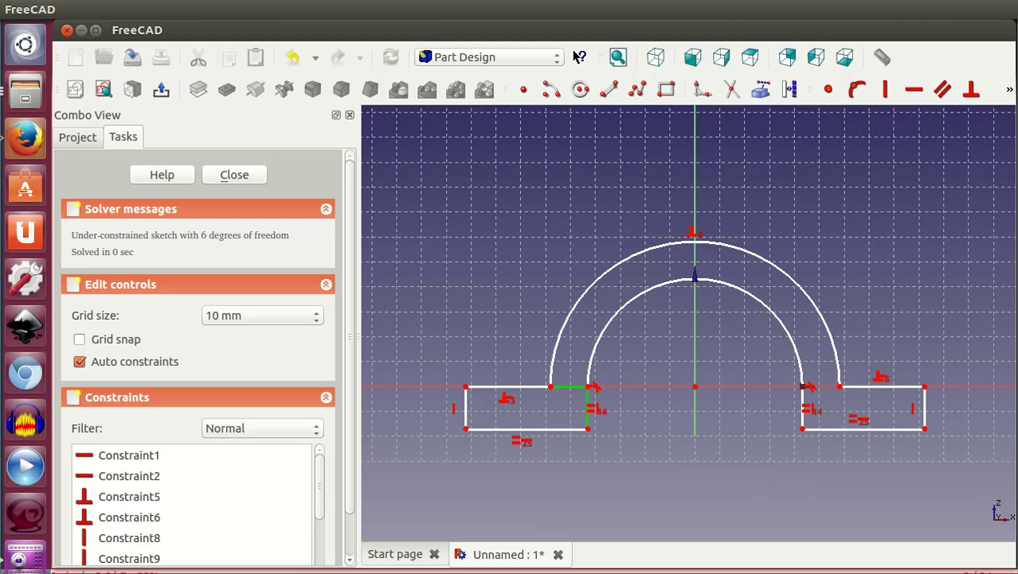
click(1010, 87)
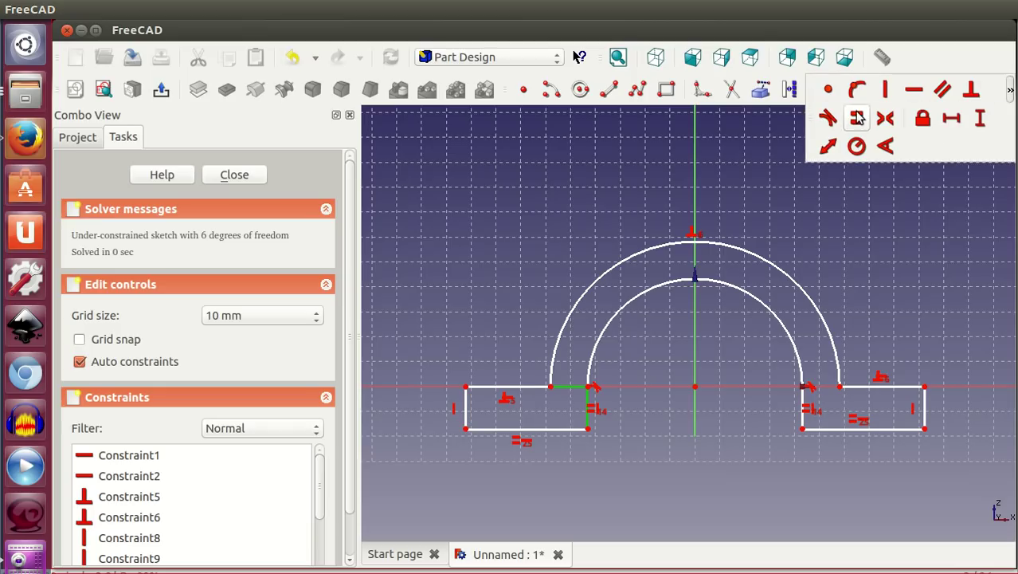
click(858, 117)
mouse_move(466, 426)
mouse_down()
mouse_move(444, 404)
mouse_move(466, 420)
mouse_move(453, 427)
mouse_move(472, 434)
mouse_move(439, 443)
mouse_move(473, 451)
mouse_move(450, 477)
mouse_move(474, 489)
mouse_move(492, 461)
mouse_up()
Constrain the short segment beside the arc and reposition the flange's lower-left corner
click(620, 387)
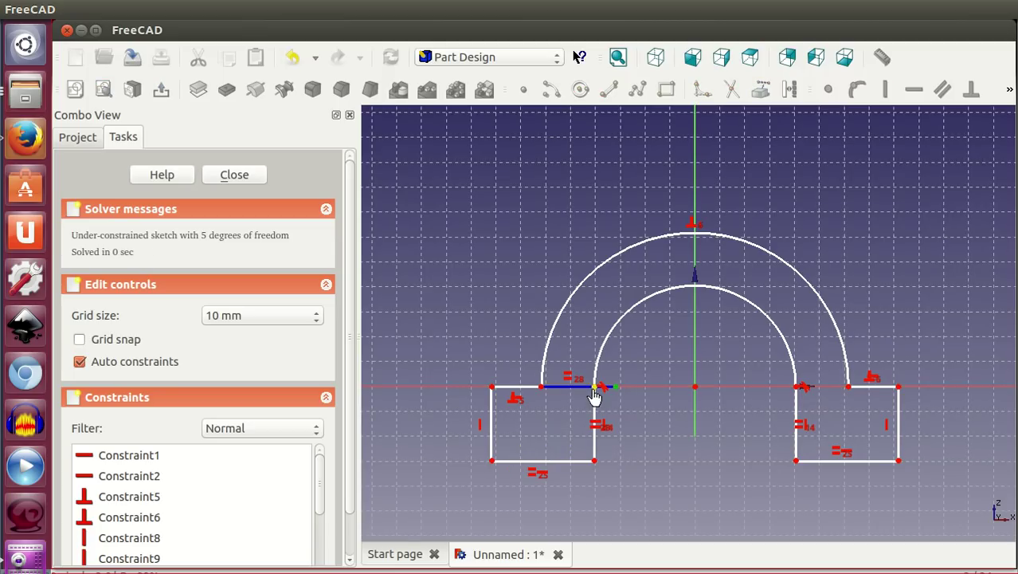
click(829, 90)
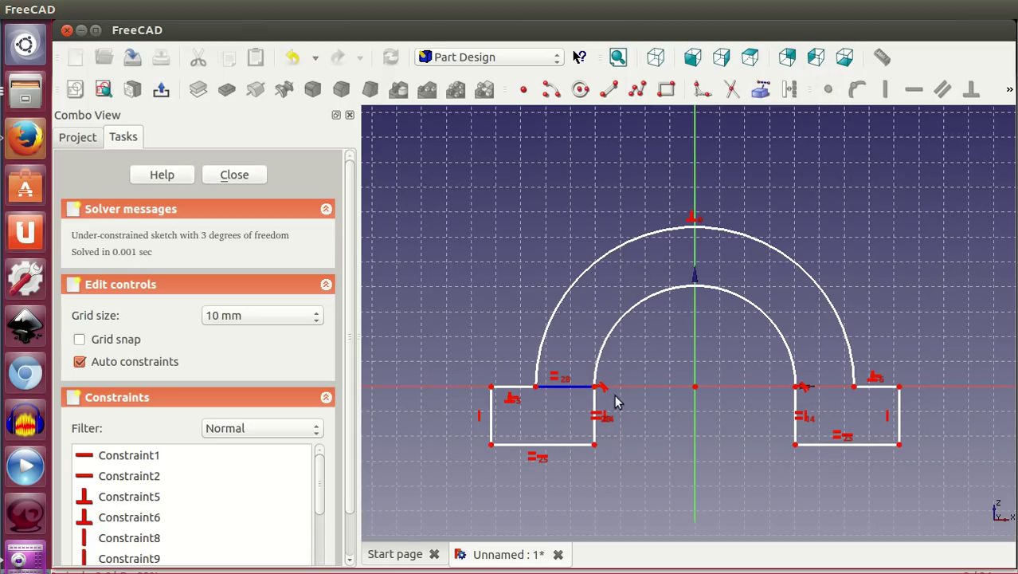
drag(500, 448, 442, 428)
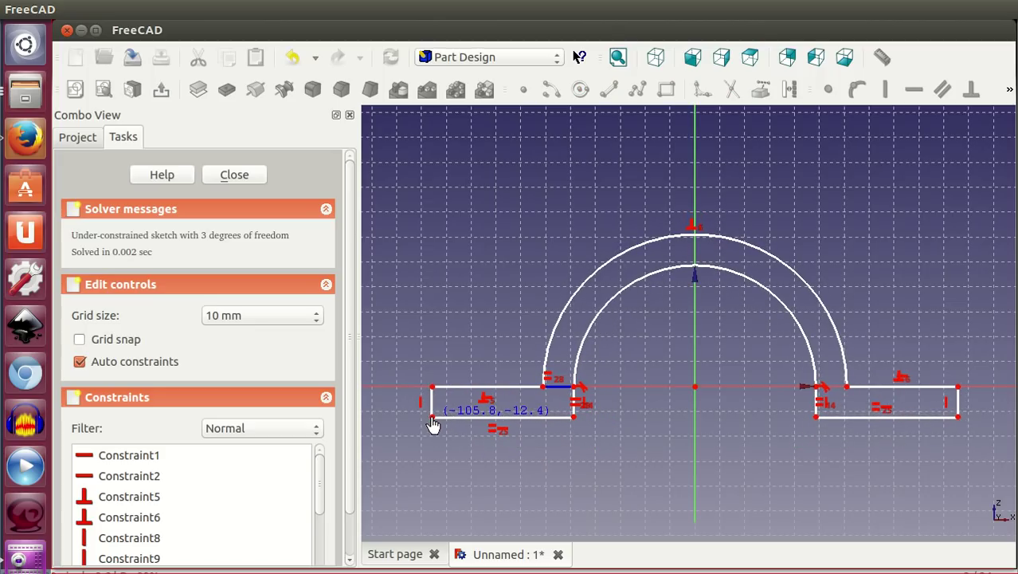
drag(442, 428, 431, 416)
click(559, 390)
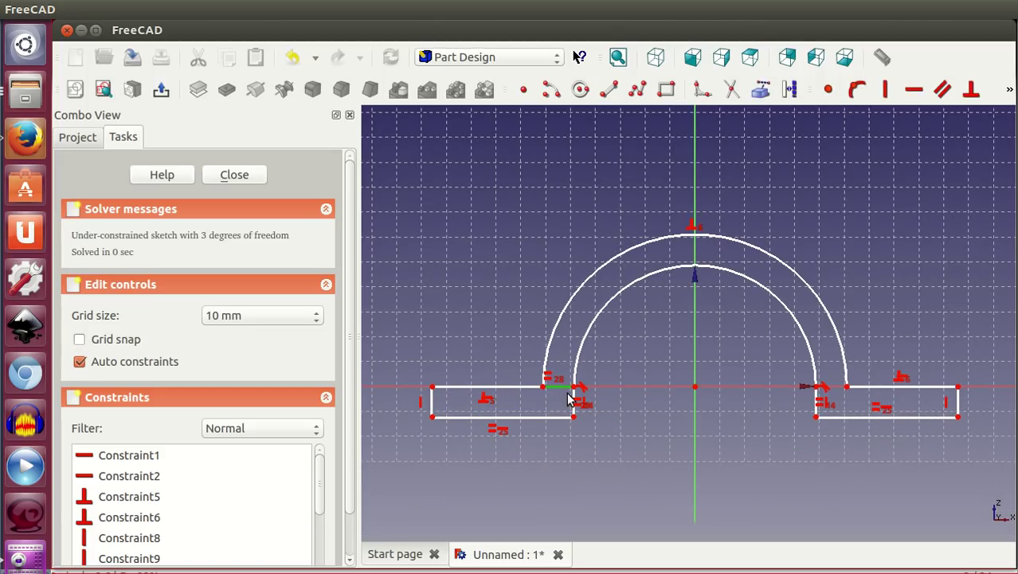
Give the short edge between the arcs a 5 mm horizontal distance constraint and tidy its label
click(1011, 91)
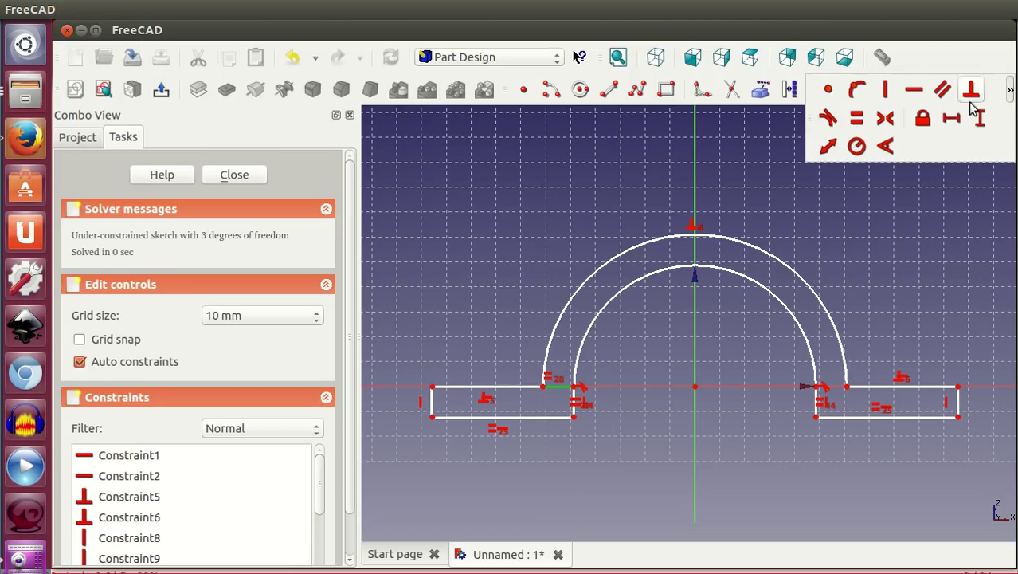
click(951, 118)
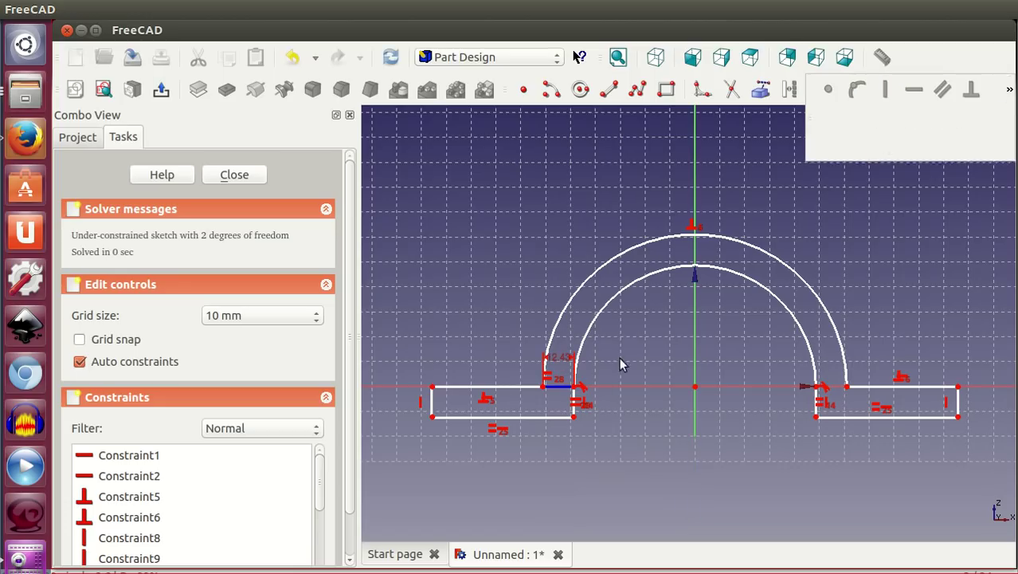
drag(565, 332, 560, 248)
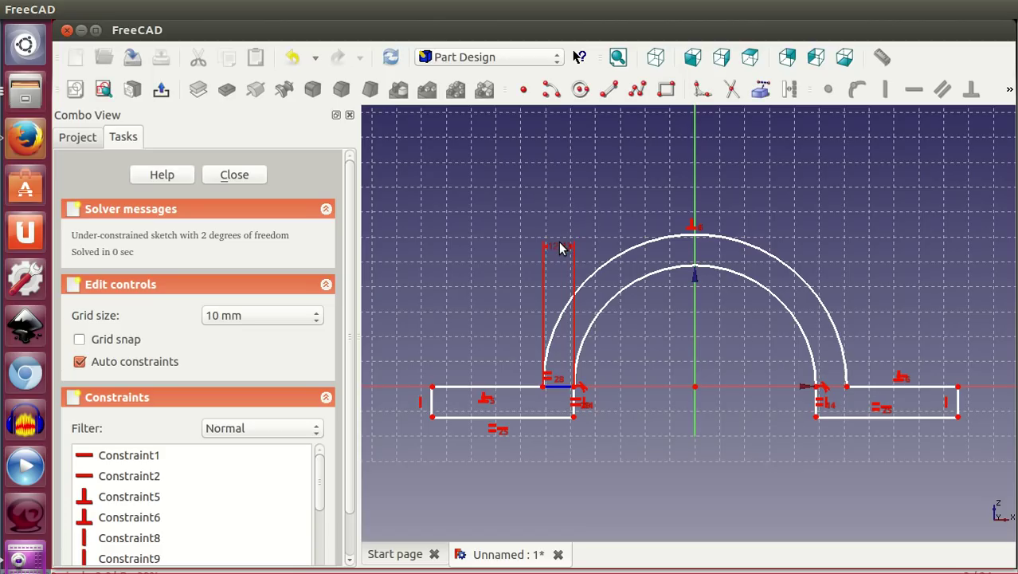
double_click(560, 248)
text(5)
click(591, 292)
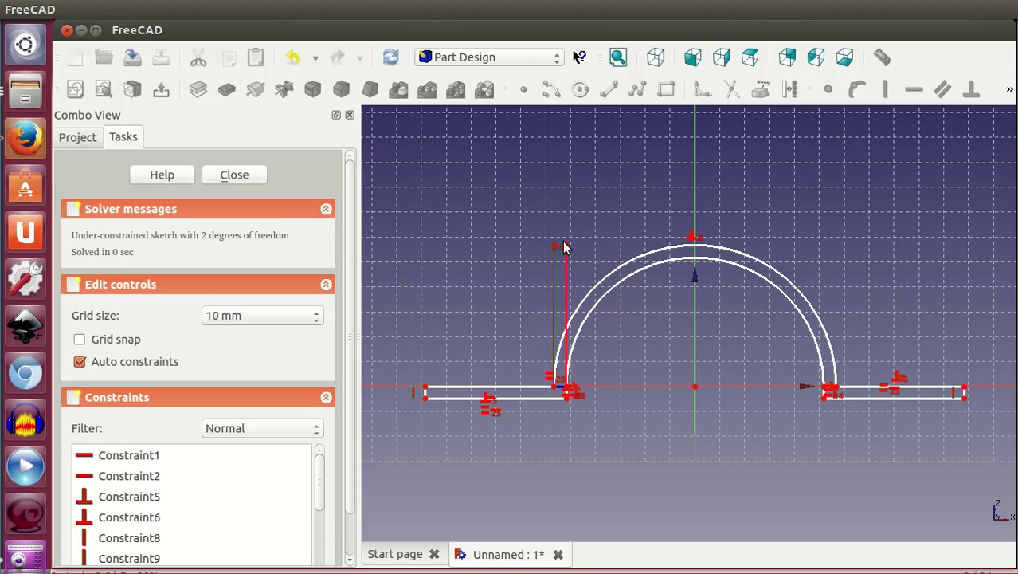
drag(563, 244, 593, 255)
mouse_move(422, 401)
mouse_down()
mouse_move(474, 414)
mouse_move(439, 412)
mouse_up()
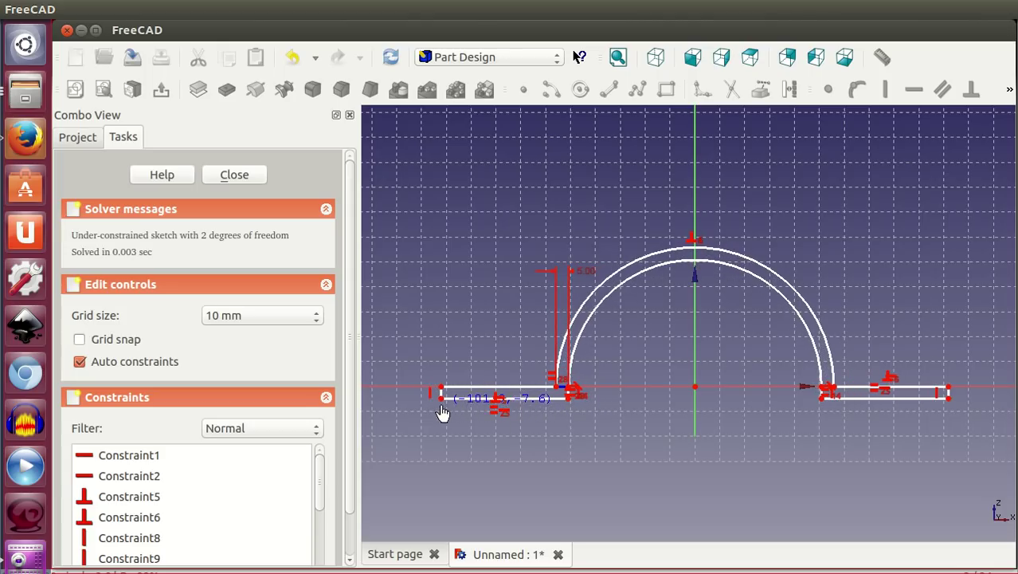
Constrain the inner arc, recovering from a wrong-selection error on the first attempt
click(666, 266)
click(1009, 92)
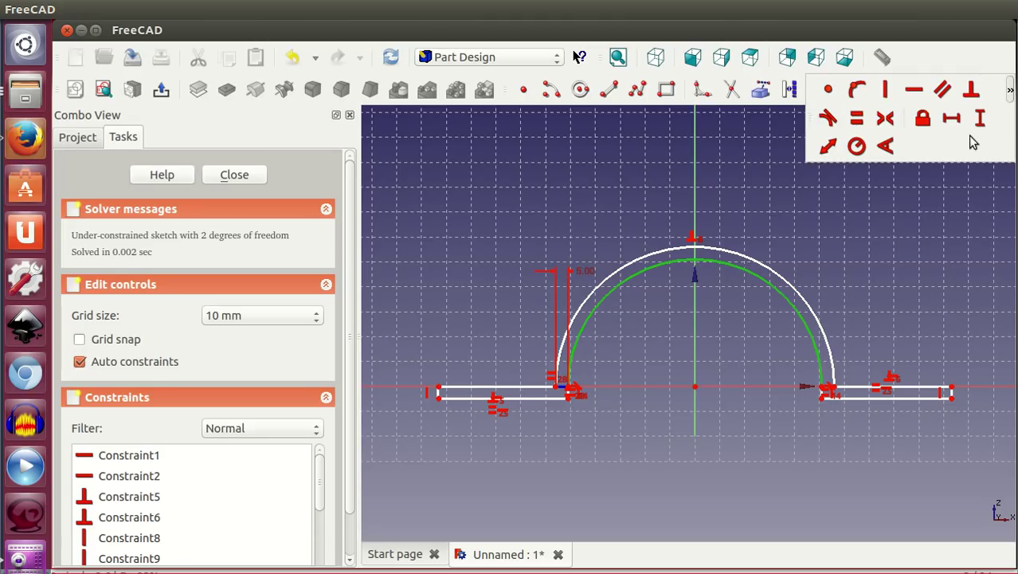
click(892, 149)
click(676, 231)
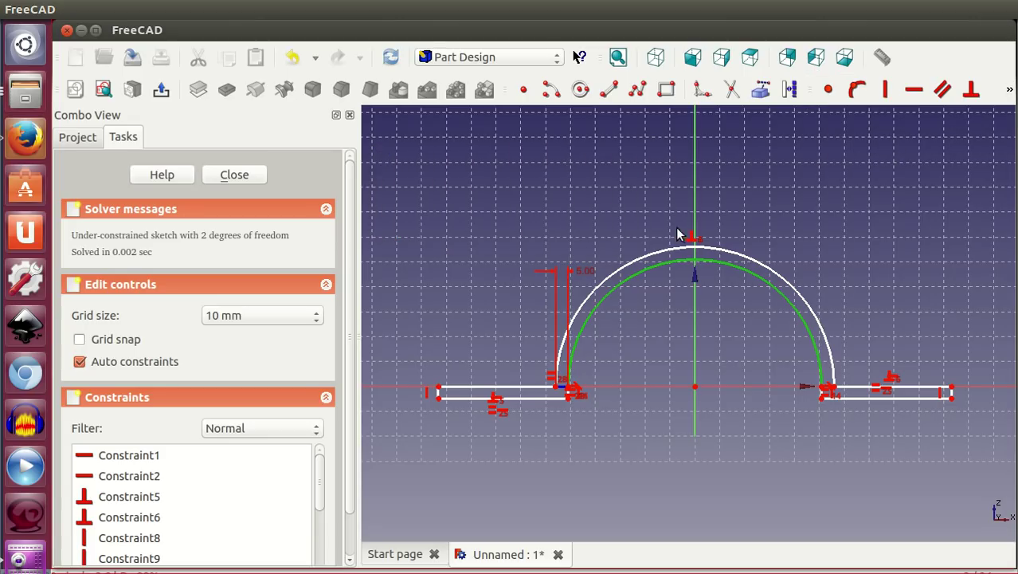
click(1009, 92)
click(857, 148)
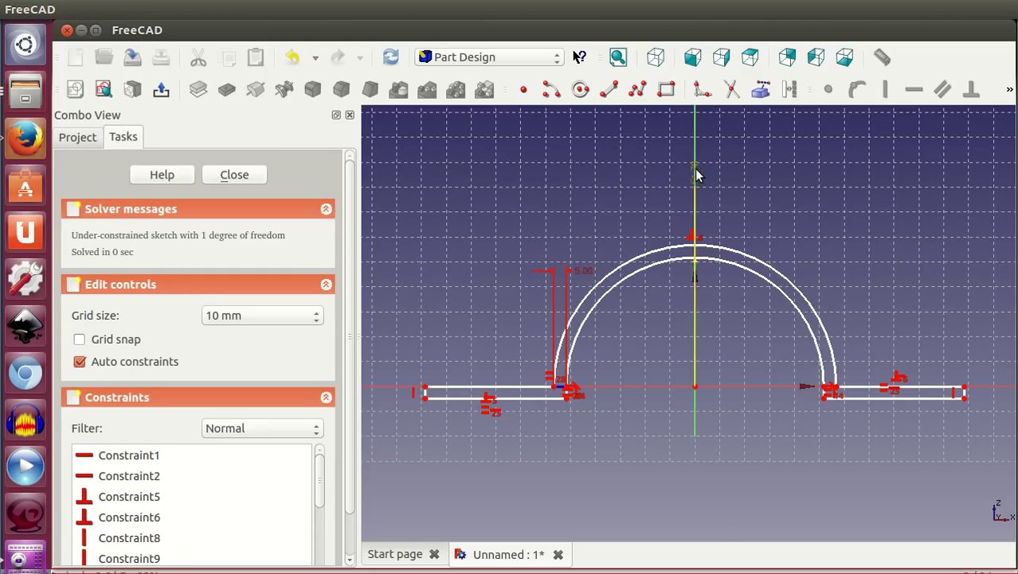
Dimension the arc to 15 along the vertical axis and adjust the left flange end
scroll(693, 167, down, 3)
scroll(687, 263, up, 1)
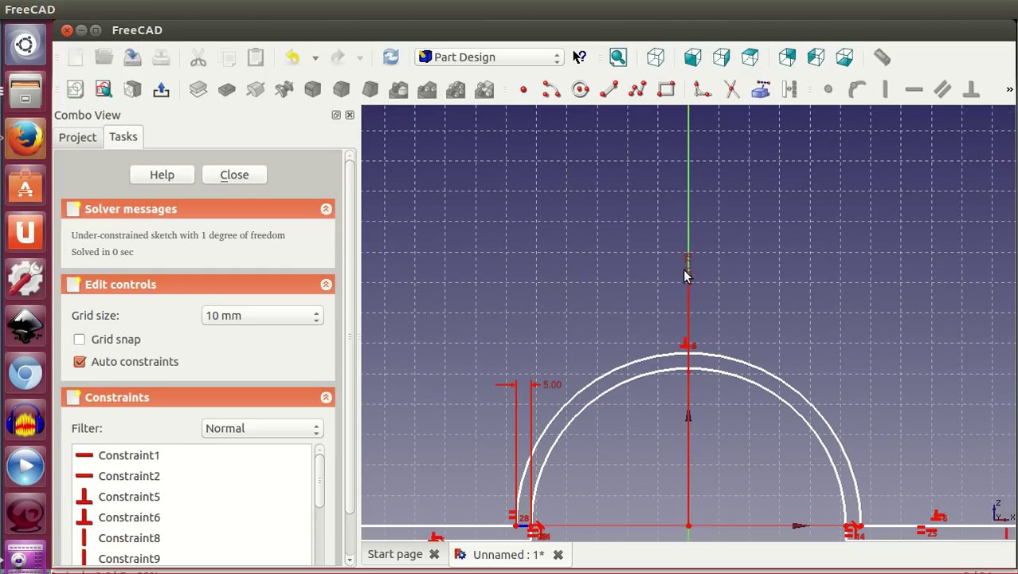
click(689, 276)
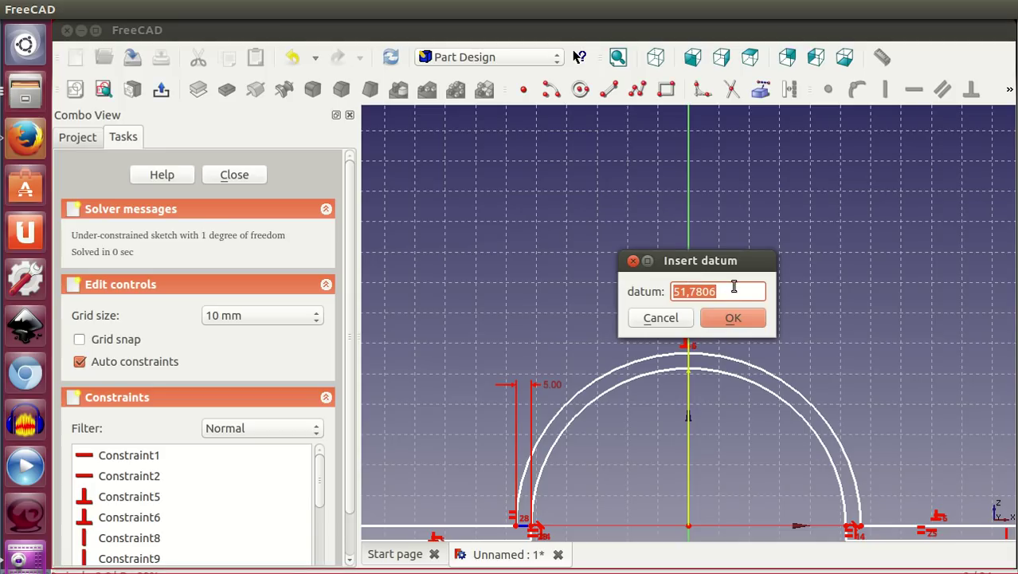
text(15)
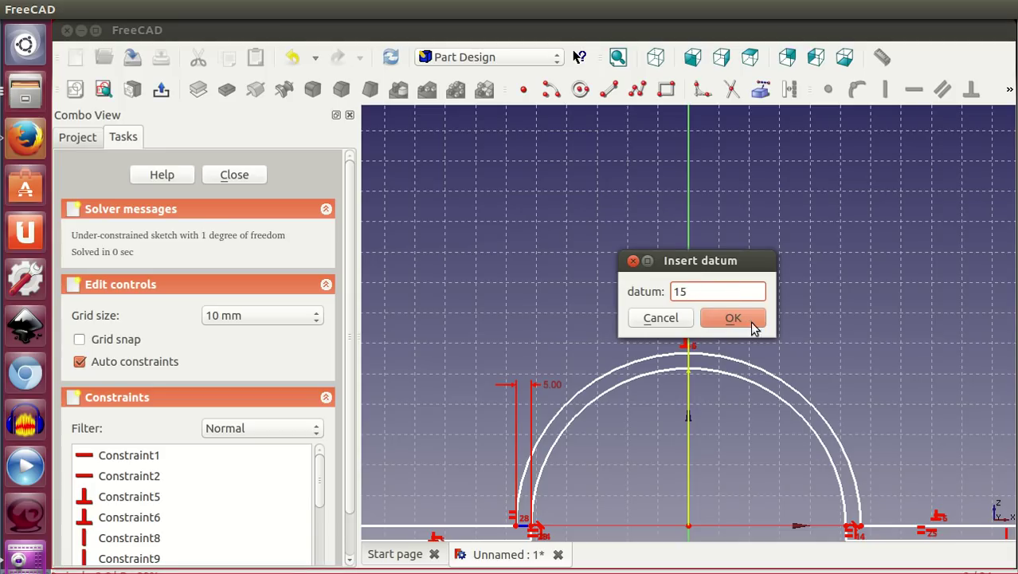
click(755, 323)
middle_drag(767, 351, 782, 178)
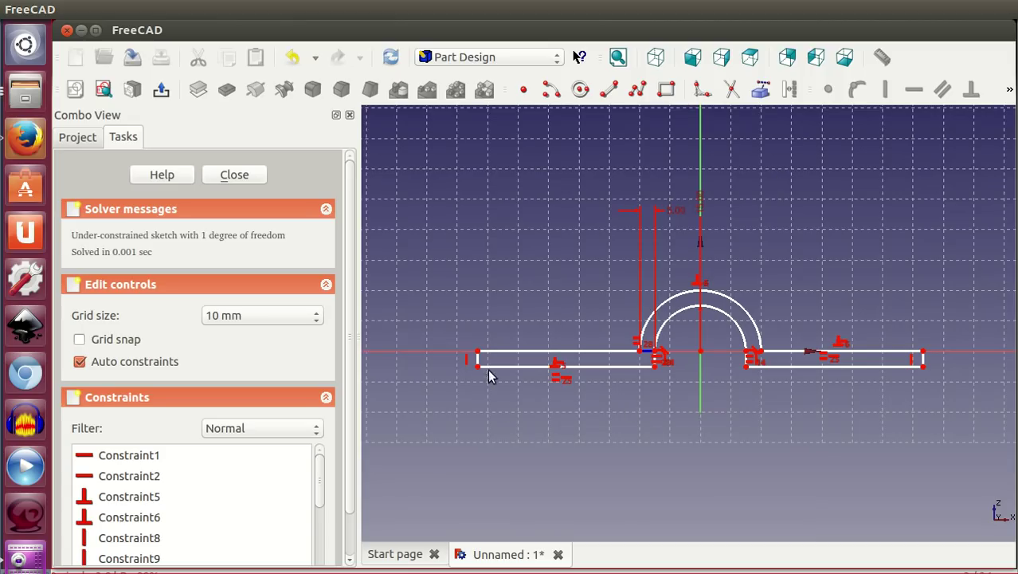
drag(476, 363, 534, 370)
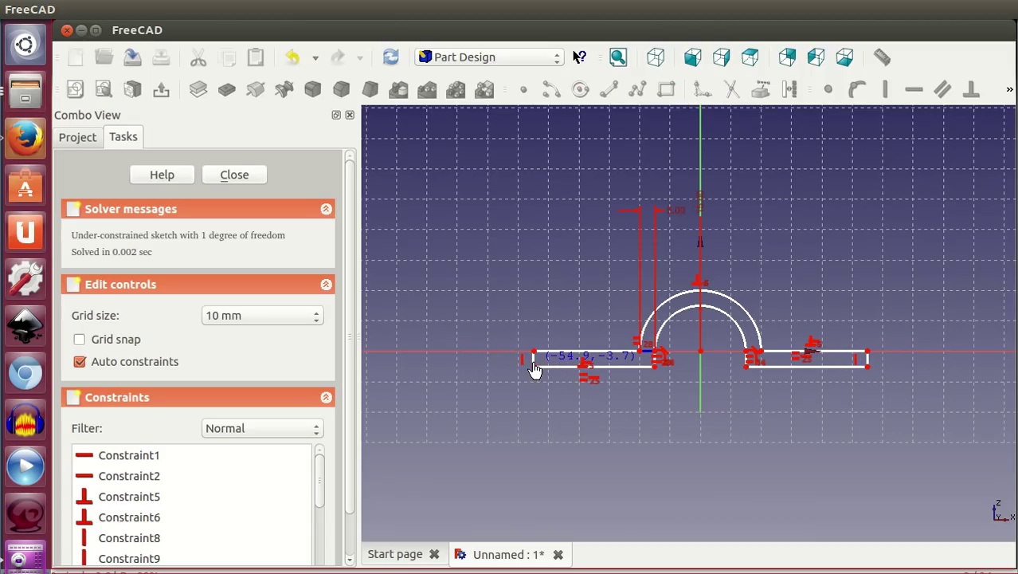
Add a 20 mm horizontal distance to the left flange's top line, fully constraining the sketch
click(593, 351)
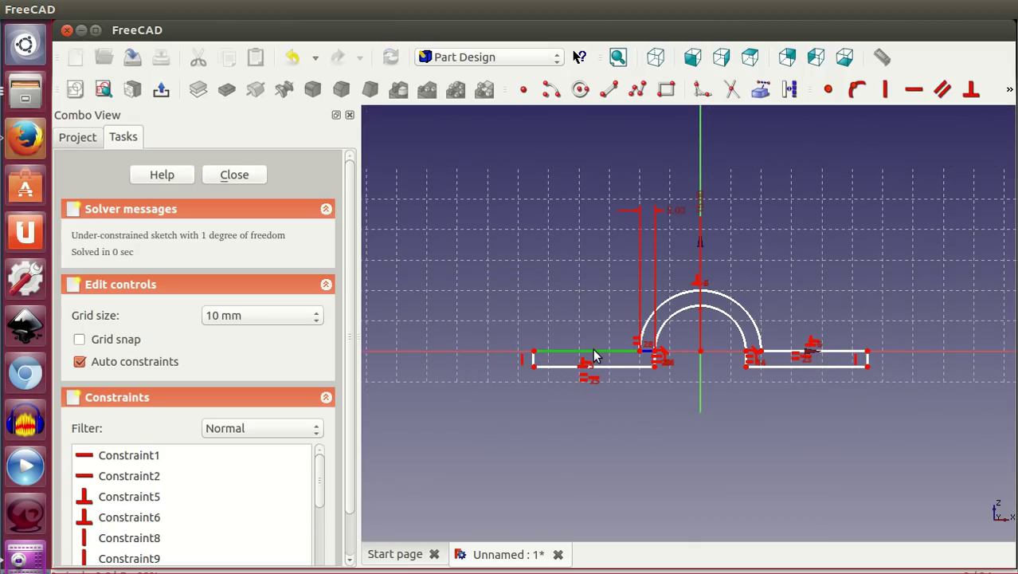
click(1010, 93)
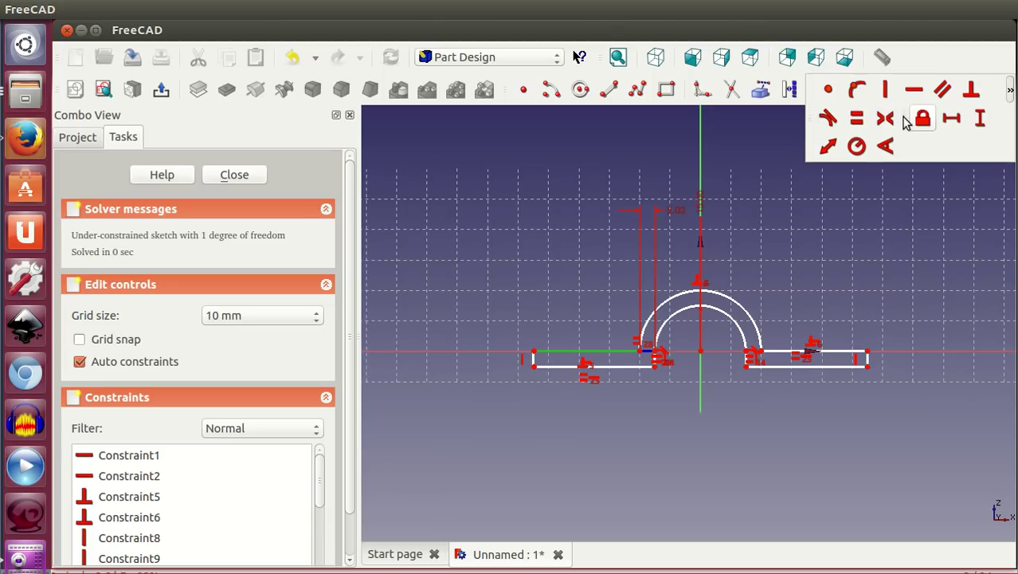
click(950, 118)
drag(589, 375, 587, 276)
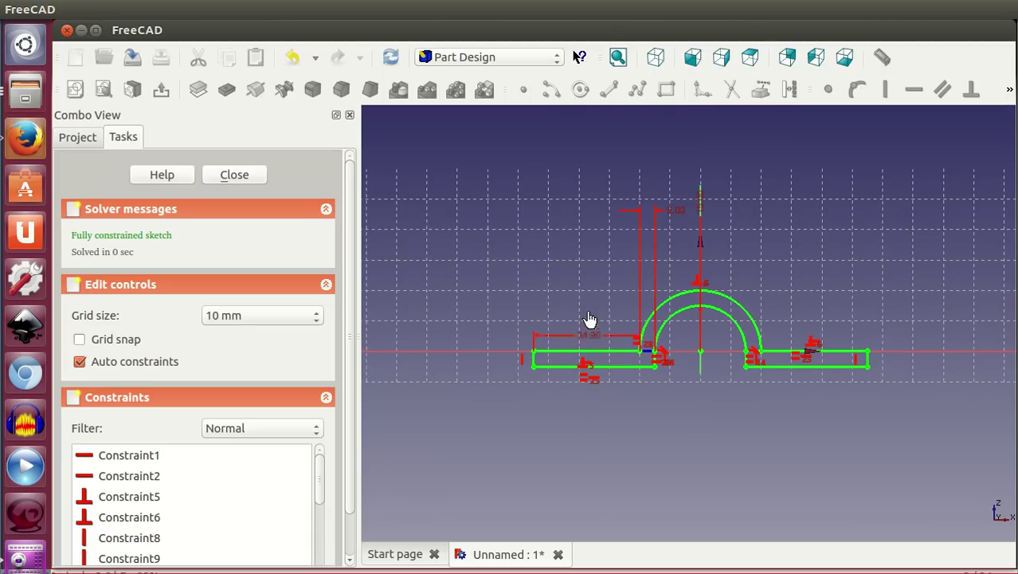
double_click(588, 273)
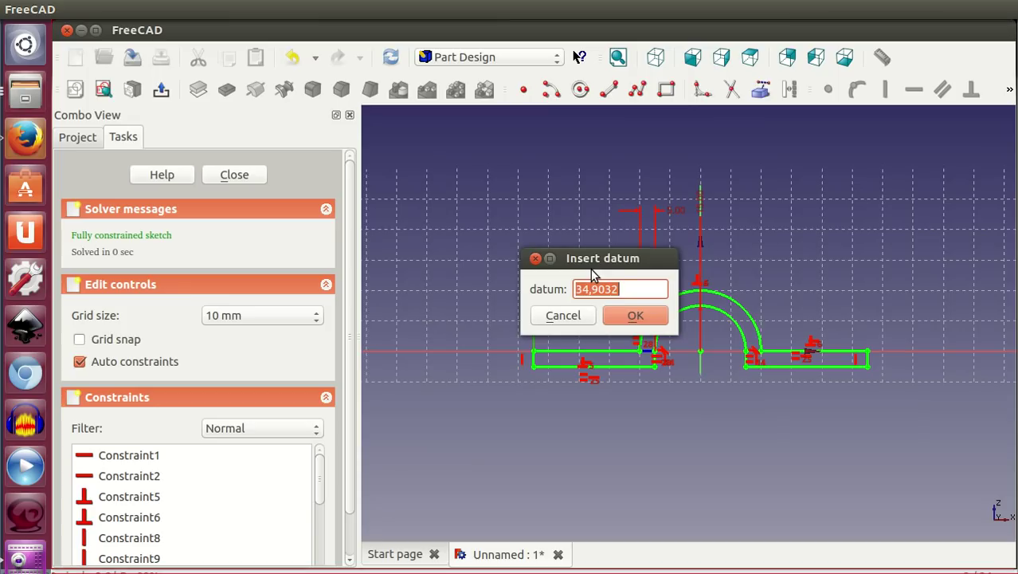
text(20)
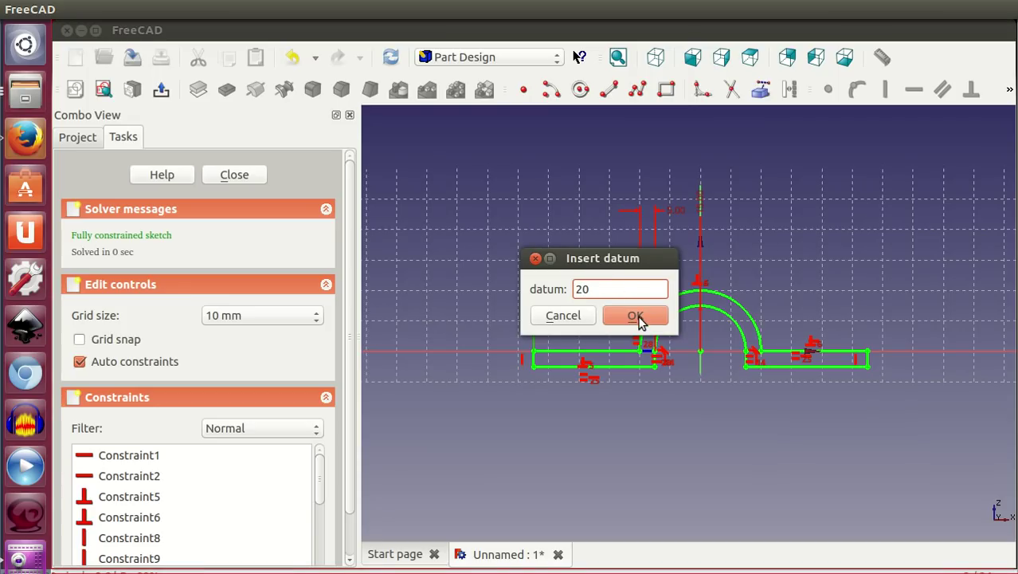
click(640, 318)
scroll(737, 368, up, 1)
scroll(738, 368, up, 1)
scroll(731, 392, up, 1)
scroll(731, 392, down, 1)
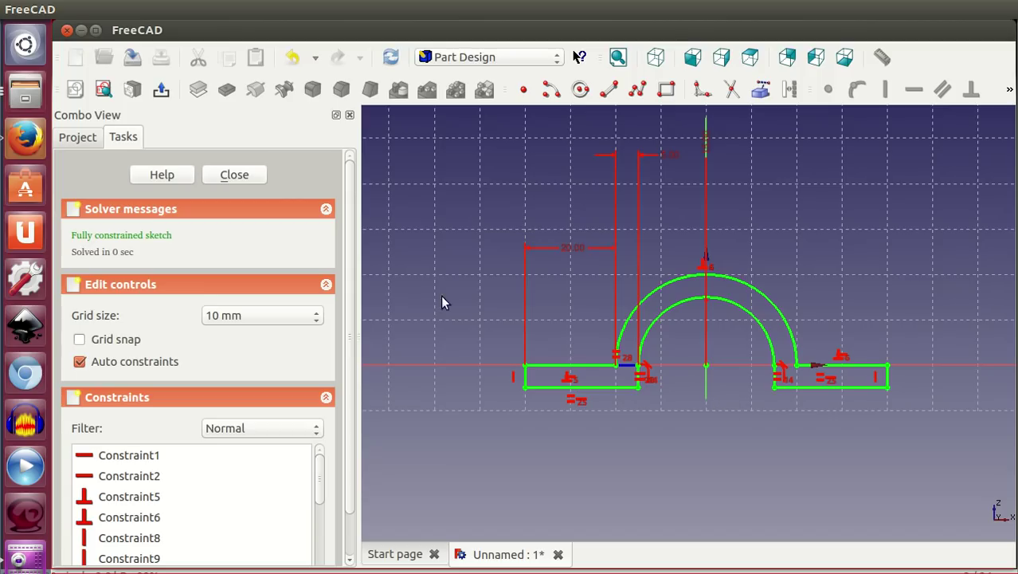
Close the sketch and pad it 40 mm with Symmetric to plane enabled
click(247, 173)
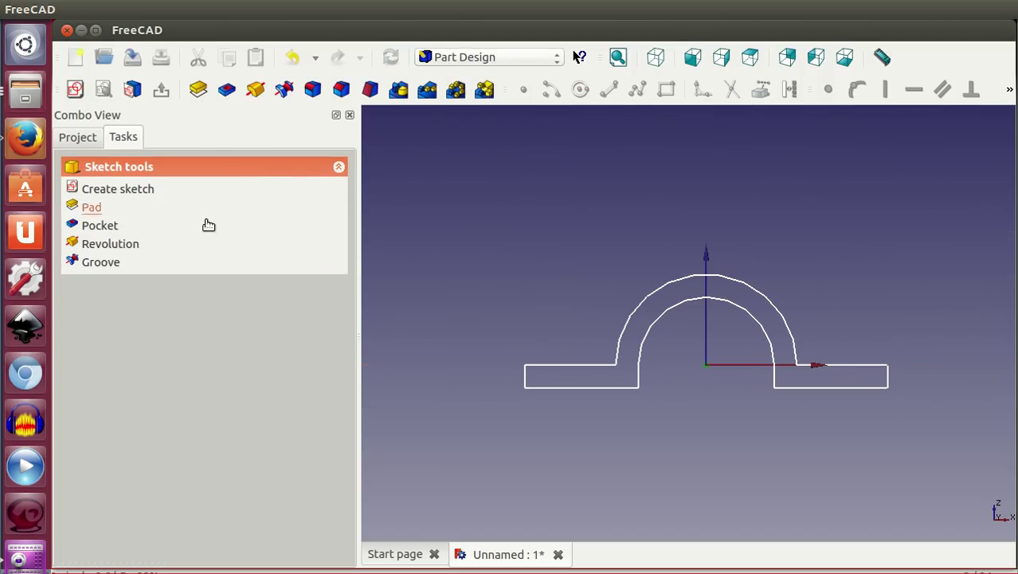
click(97, 209)
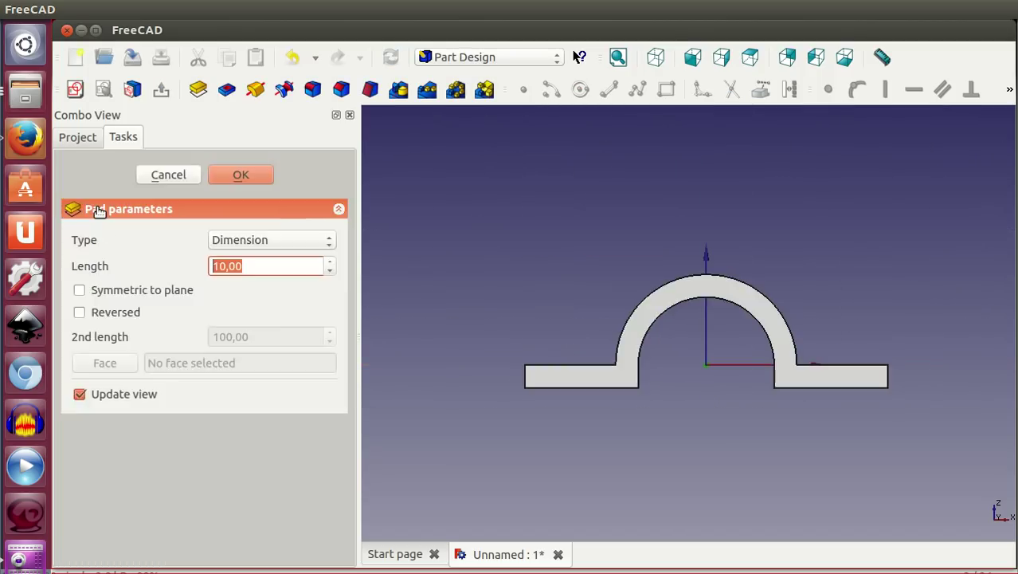
click(266, 266)
text(40)
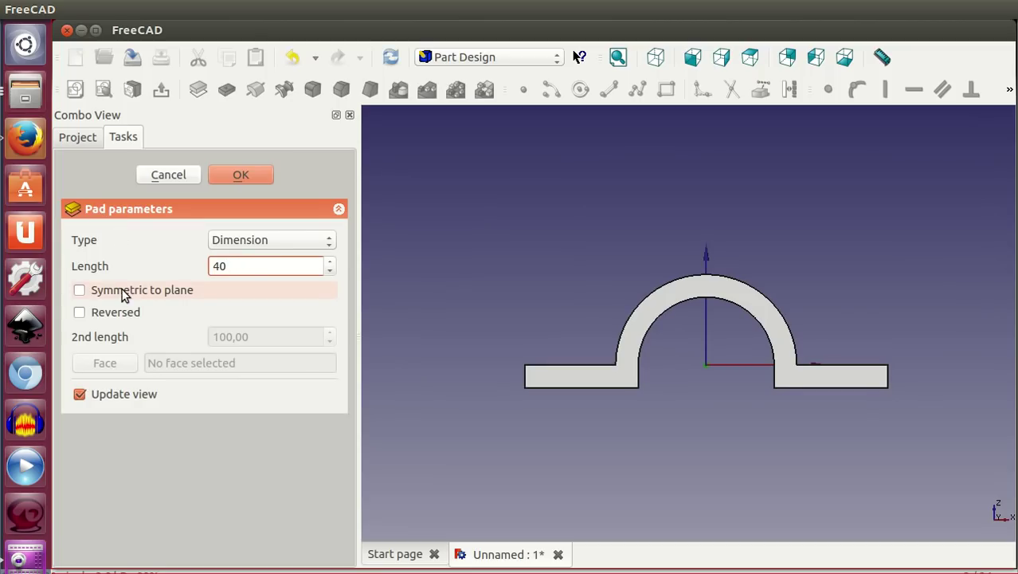
click(121, 294)
middle_drag(683, 408, 729, 401)
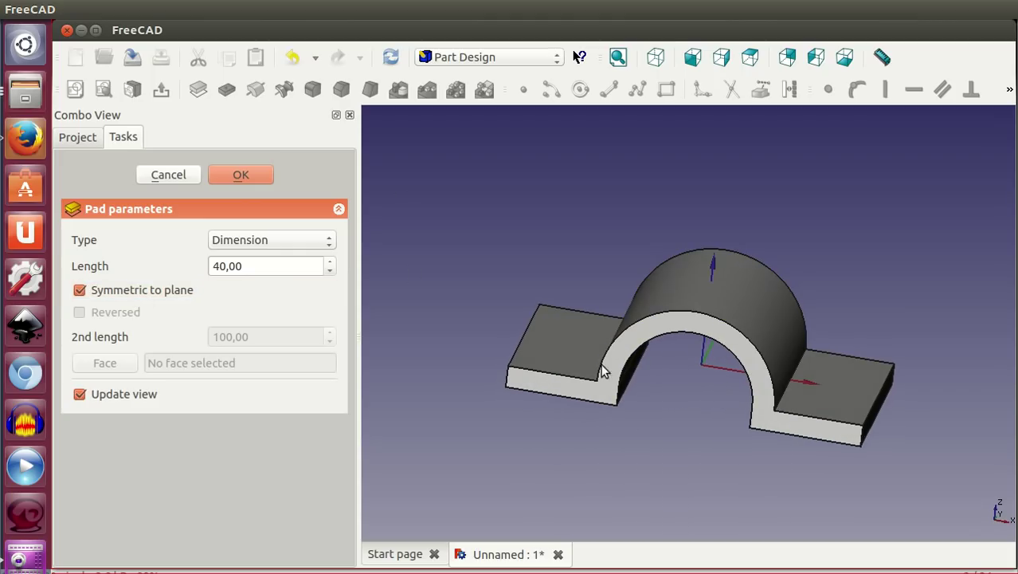
mouse_move(673, 423)
middle_down()
mouse_move(638, 417)
mouse_move(634, 439)
middle_up()
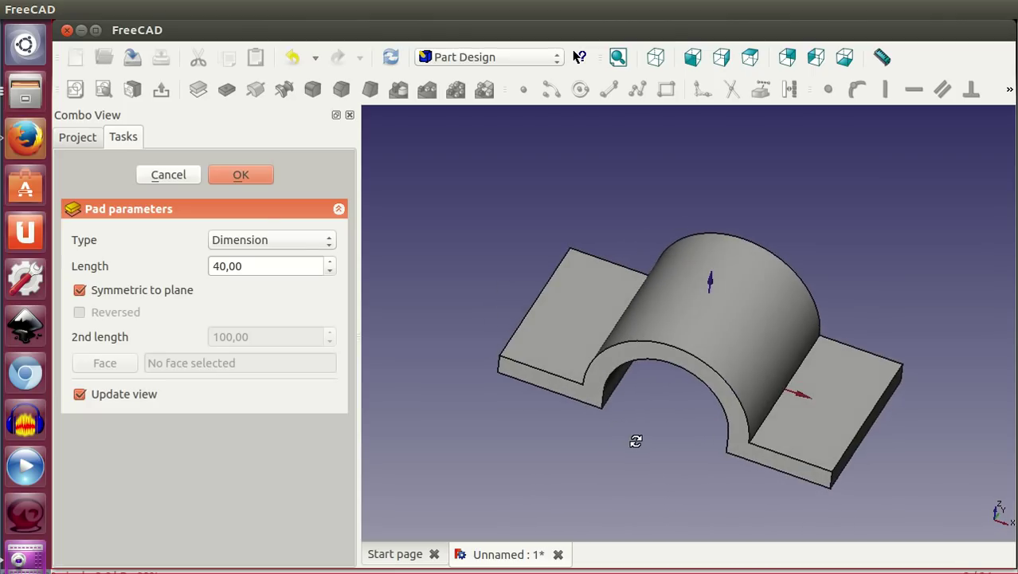
click(255, 173)
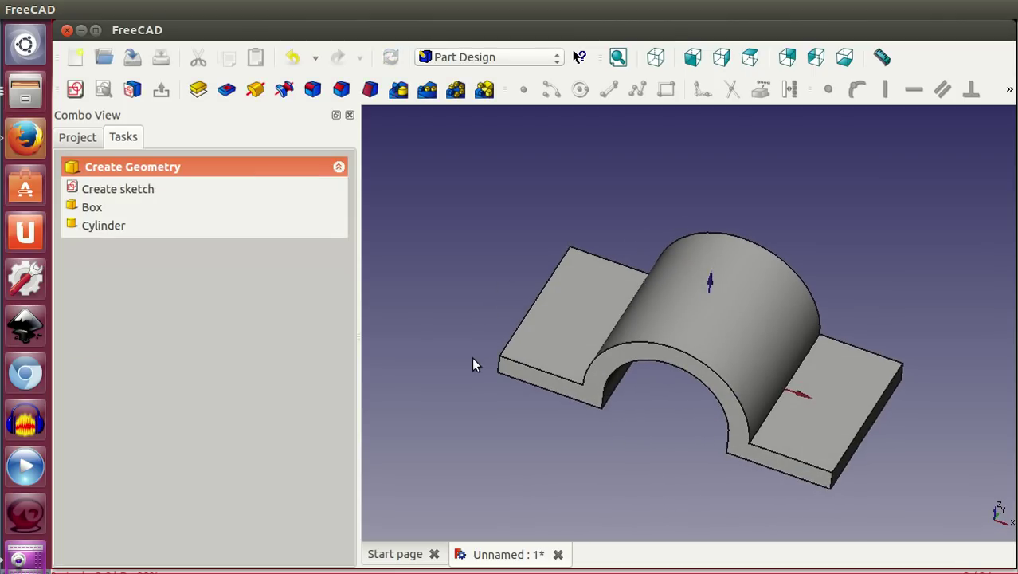
Create an empty sketch on the left flange's top face, close it, and return to isometric view
scroll(610, 435, down, 2)
middle_drag(610, 435, 646, 440)
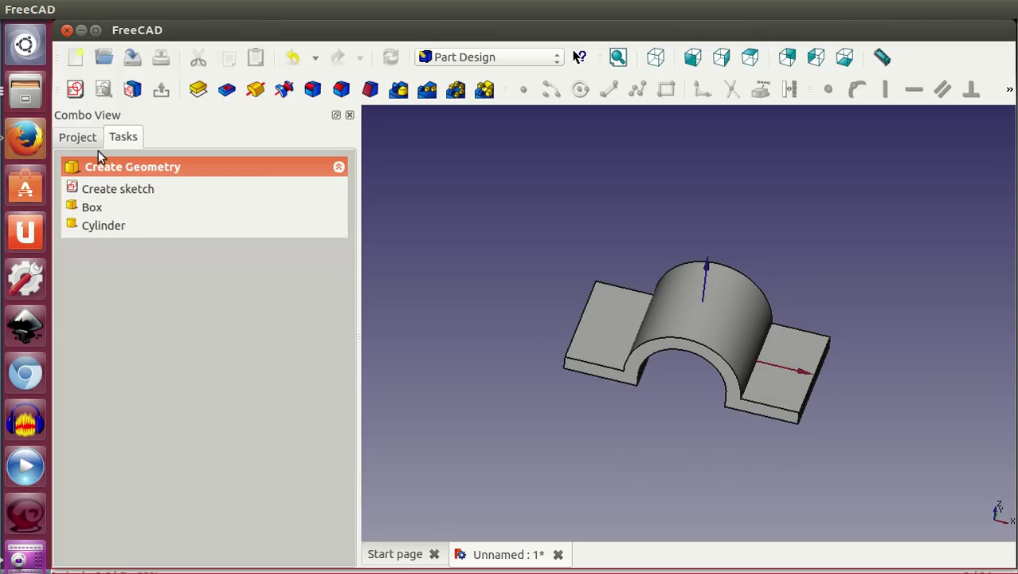
click(607, 327)
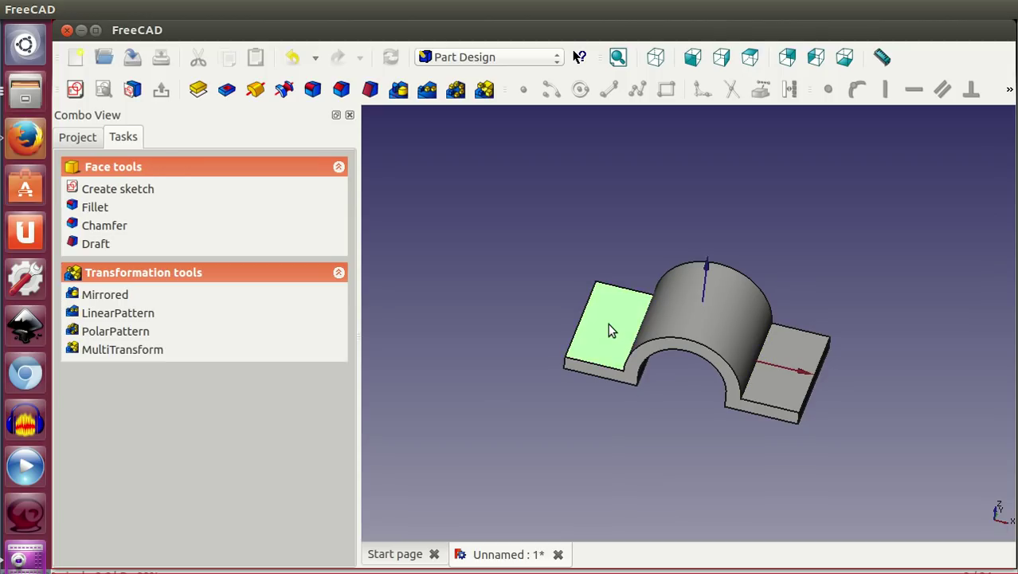
click(76, 90)
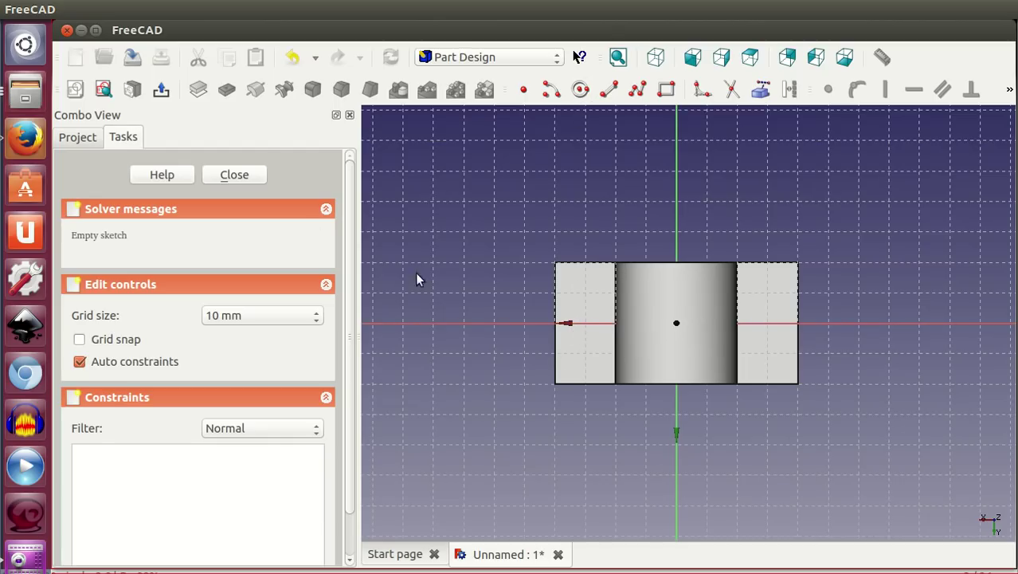
click(233, 175)
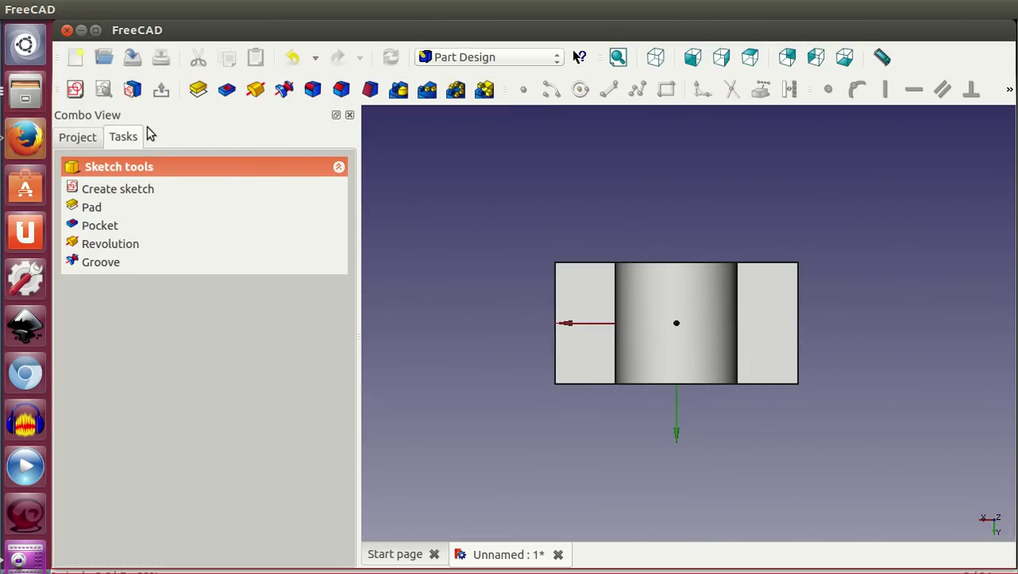
click(655, 57)
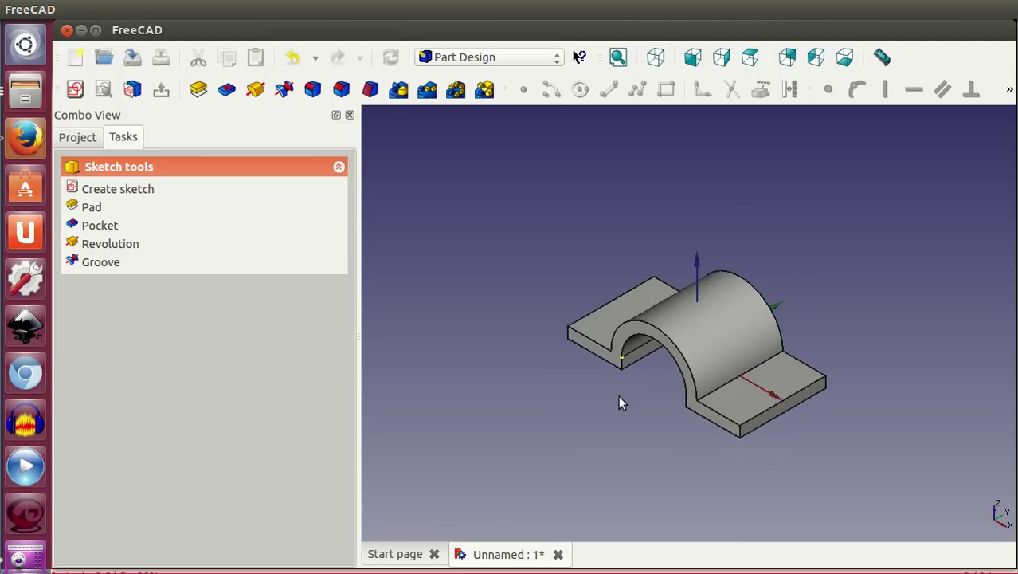
scroll(638, 413, up, 2)
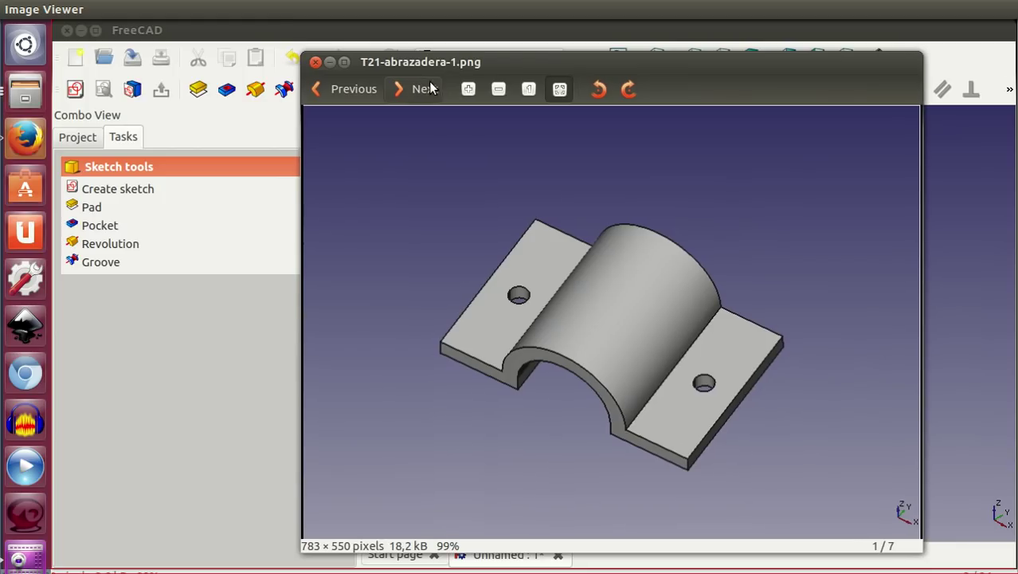
Advance through the logo sketch, bridge model and sketch, and hook model and sketch images
click(429, 87)
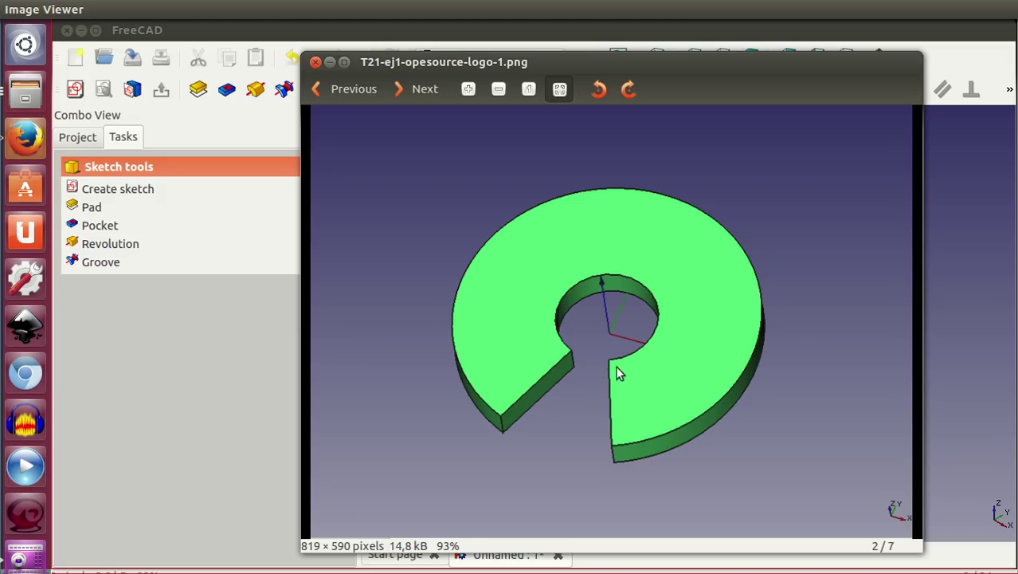
click(426, 88)
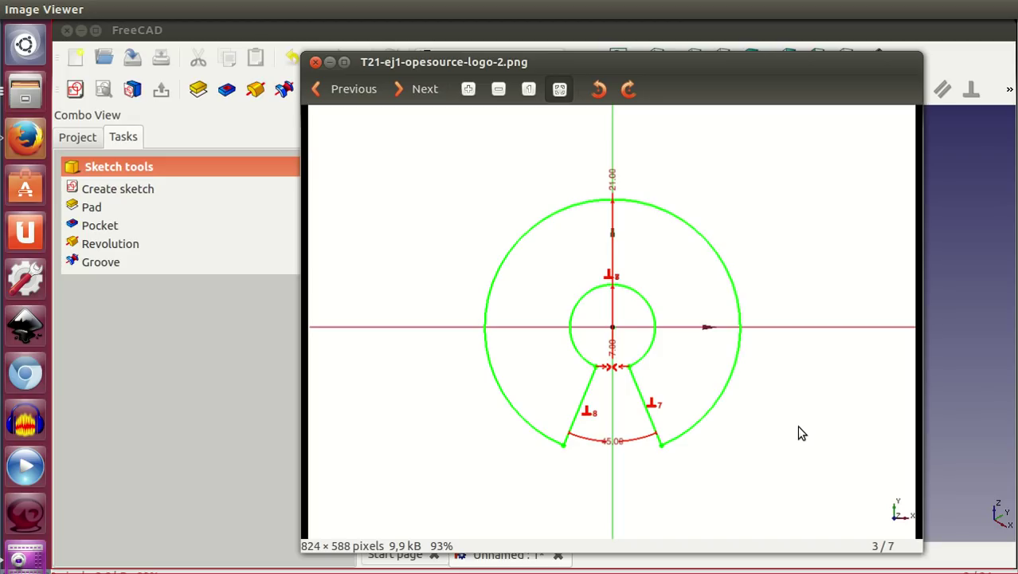
click(411, 89)
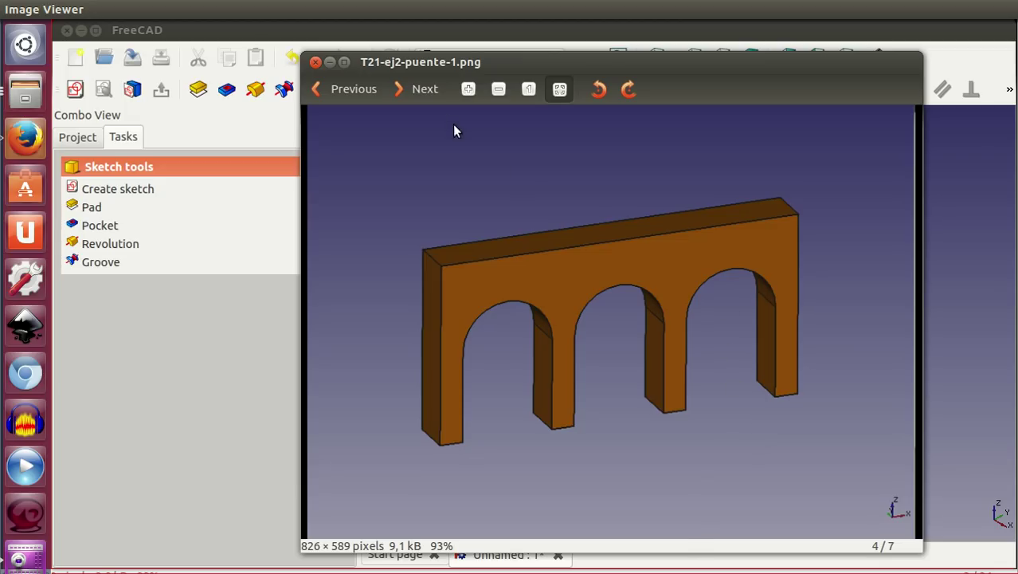
click(422, 91)
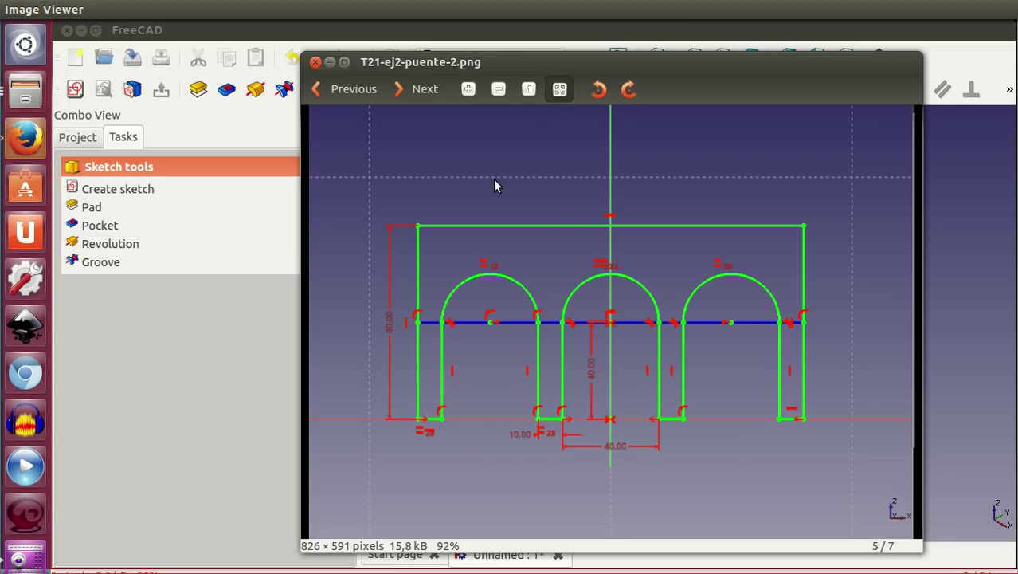
click(422, 91)
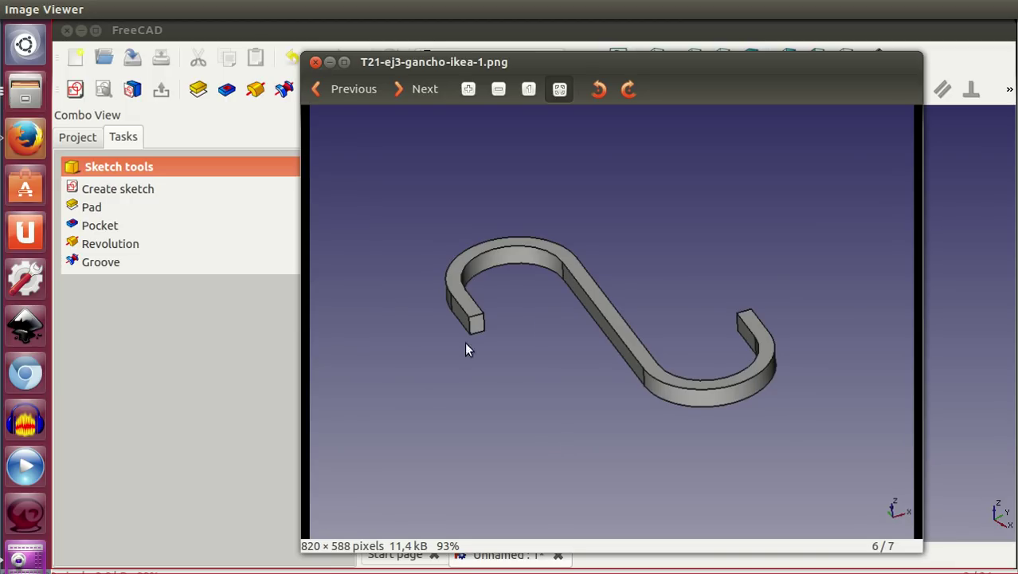
click(424, 93)
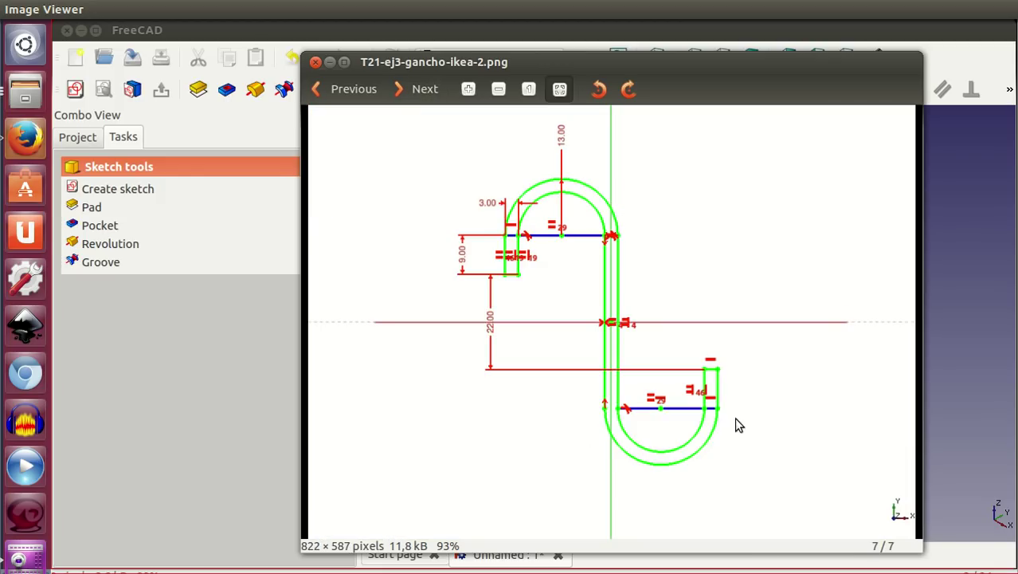